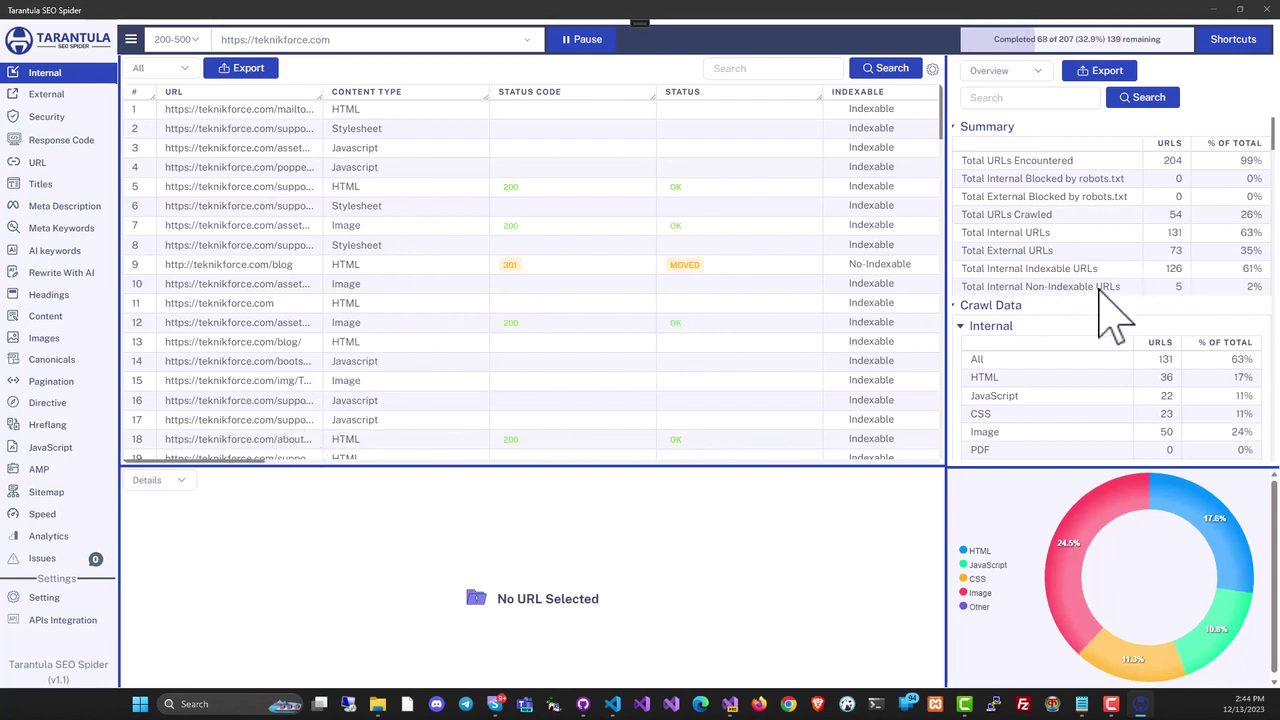
# Step: Scroll down through the crawled internal URLs of teknikforce.com
pyautogui.moveTo(940, 130); pyautogui.dragTo(950, 295)
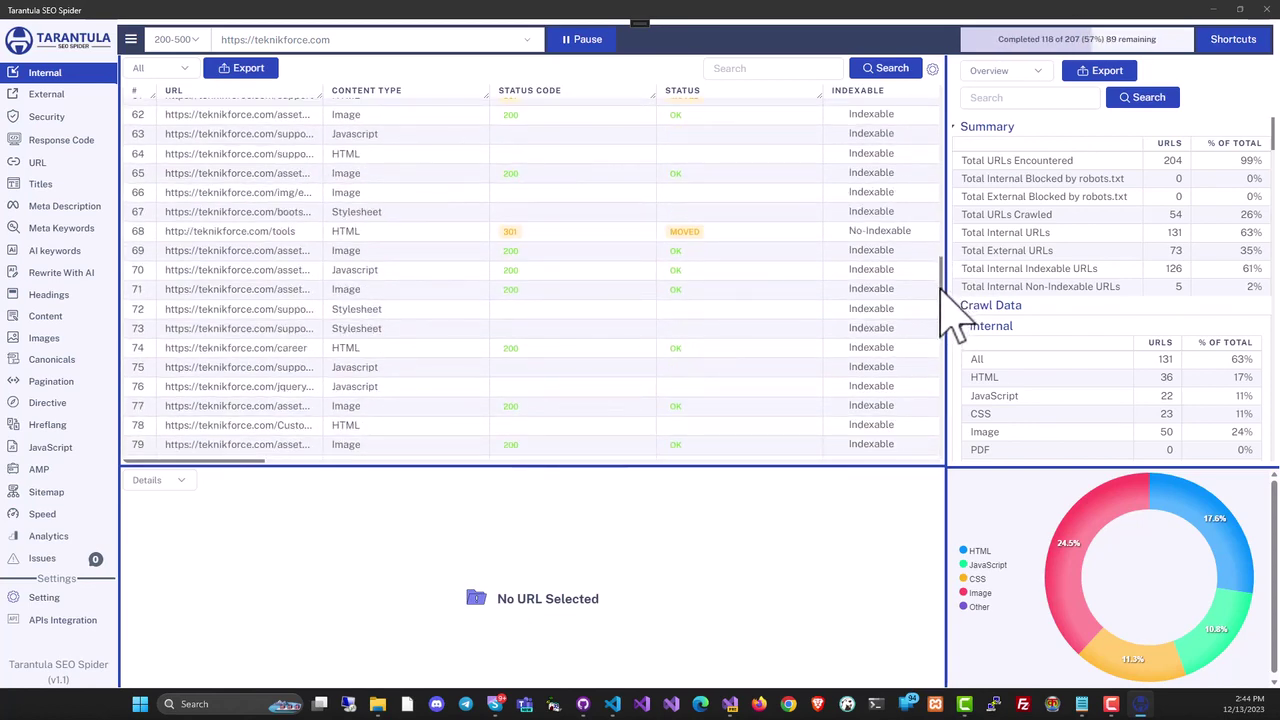
pyautogui.moveTo(945, 300); pyautogui.dragTo(957, 357)
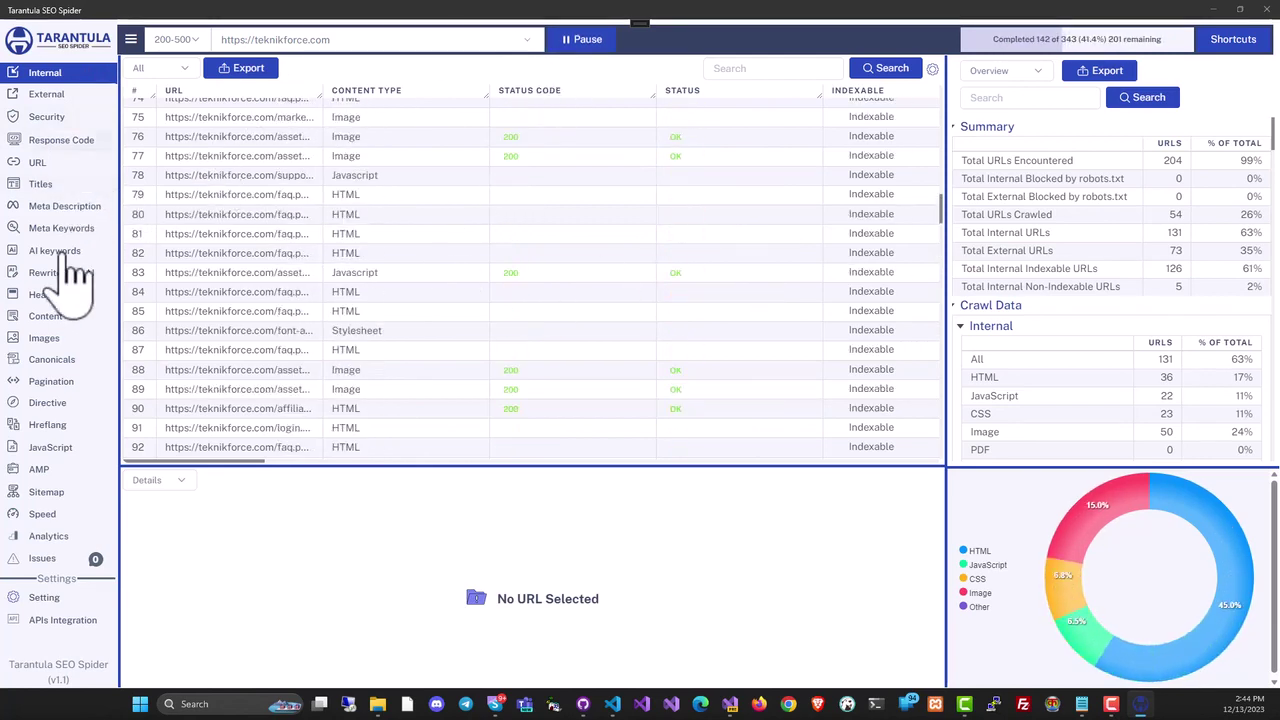
# Step: Browse the external, security, response-code and URL reports, inspecting the broken LinkedIn image
pyautogui.click(62, 100)
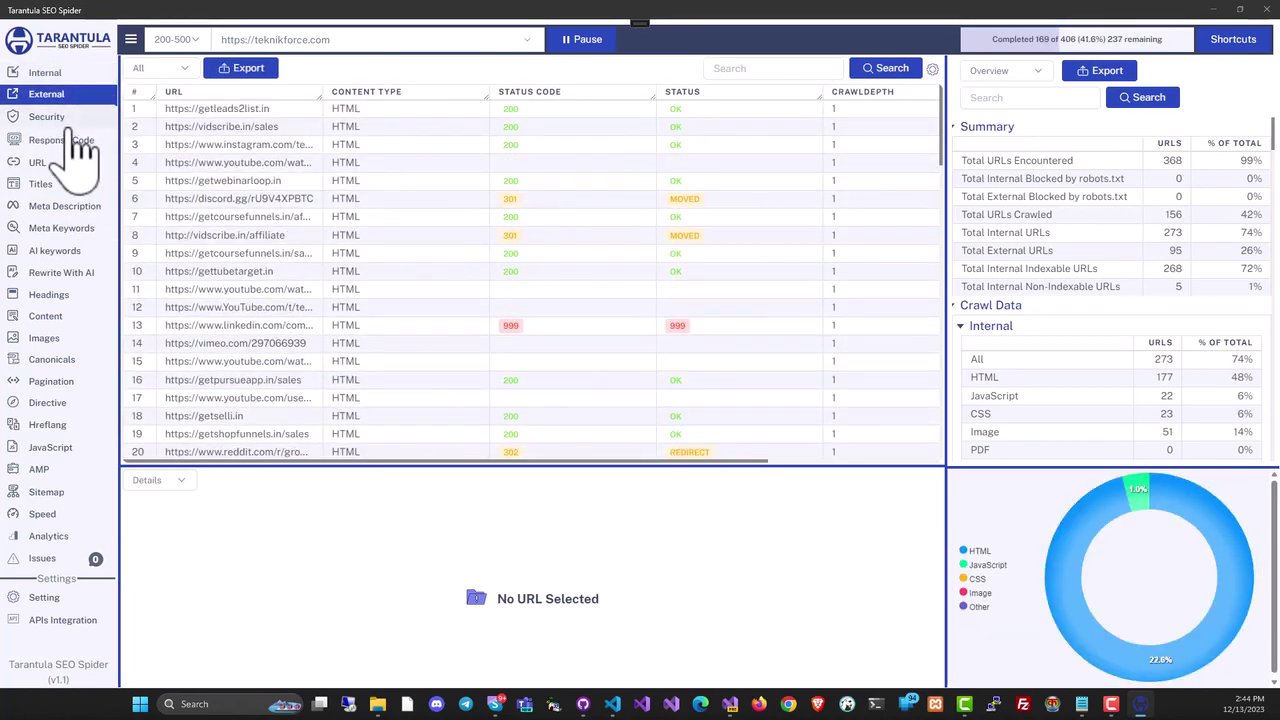
pyautogui.click(77, 118)
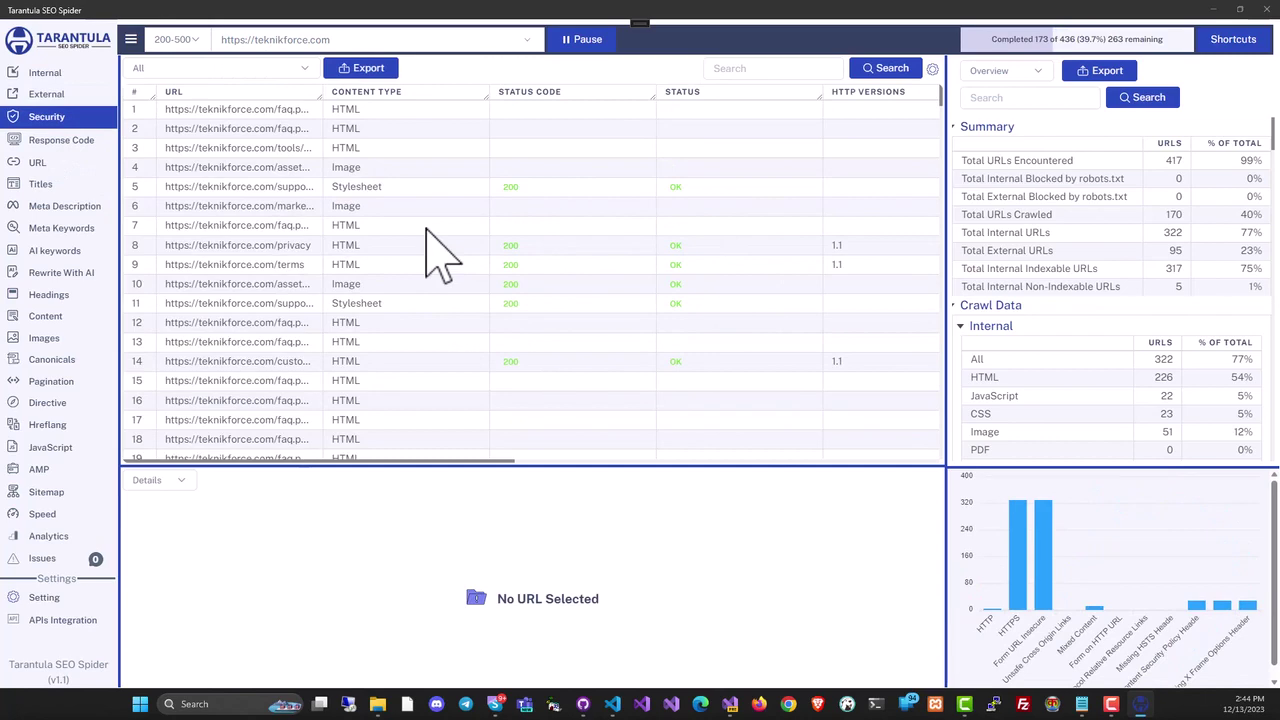
pyautogui.scroll(-7, 430, 250)
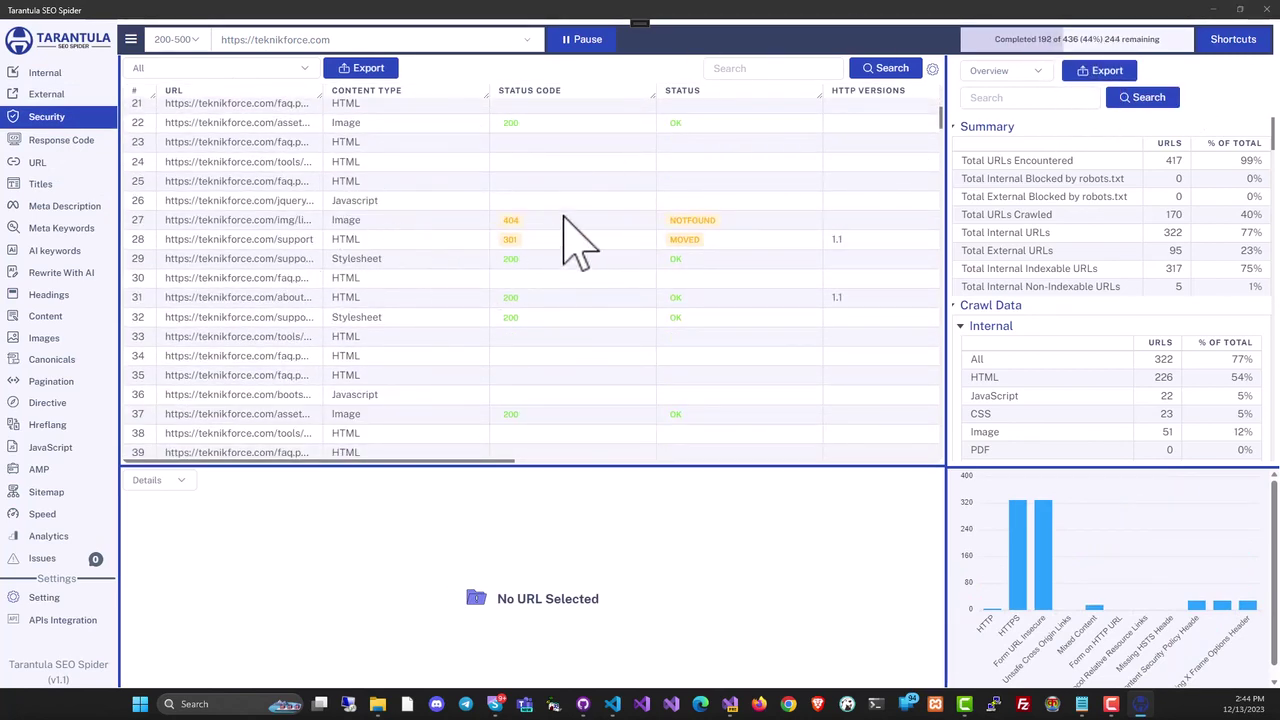
pyautogui.click(655, 222)
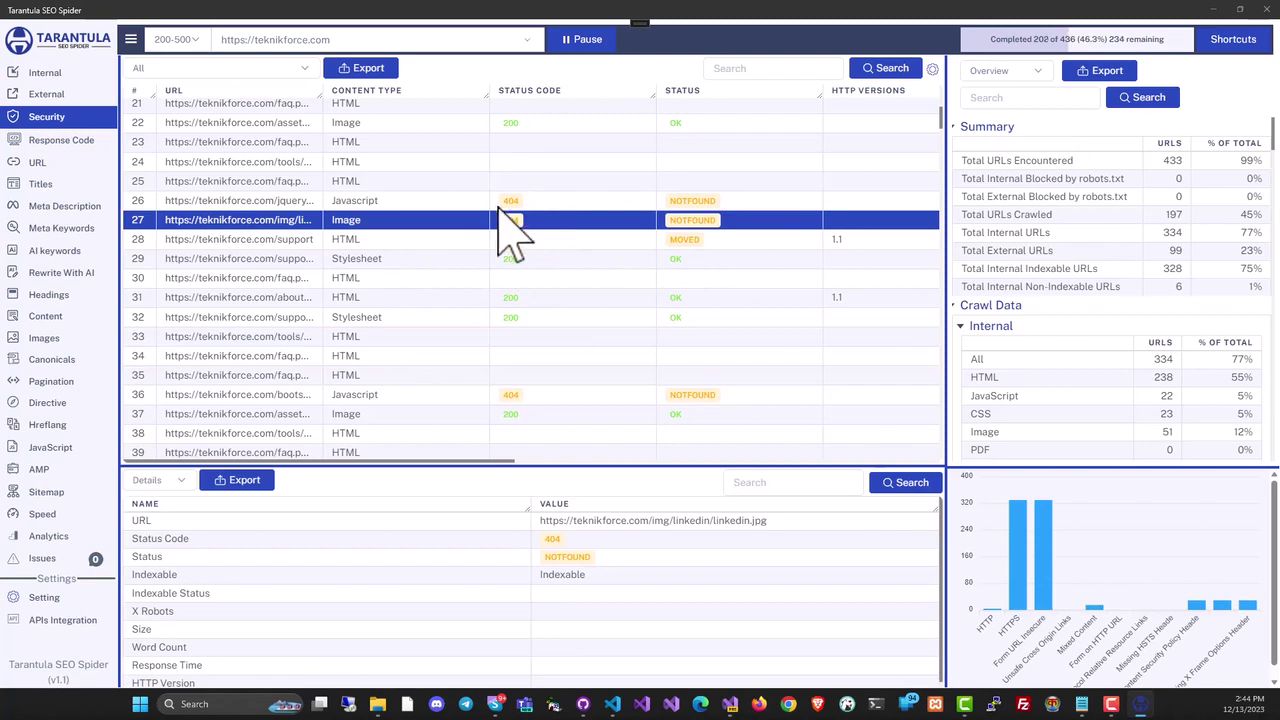
pyautogui.click(86, 145)
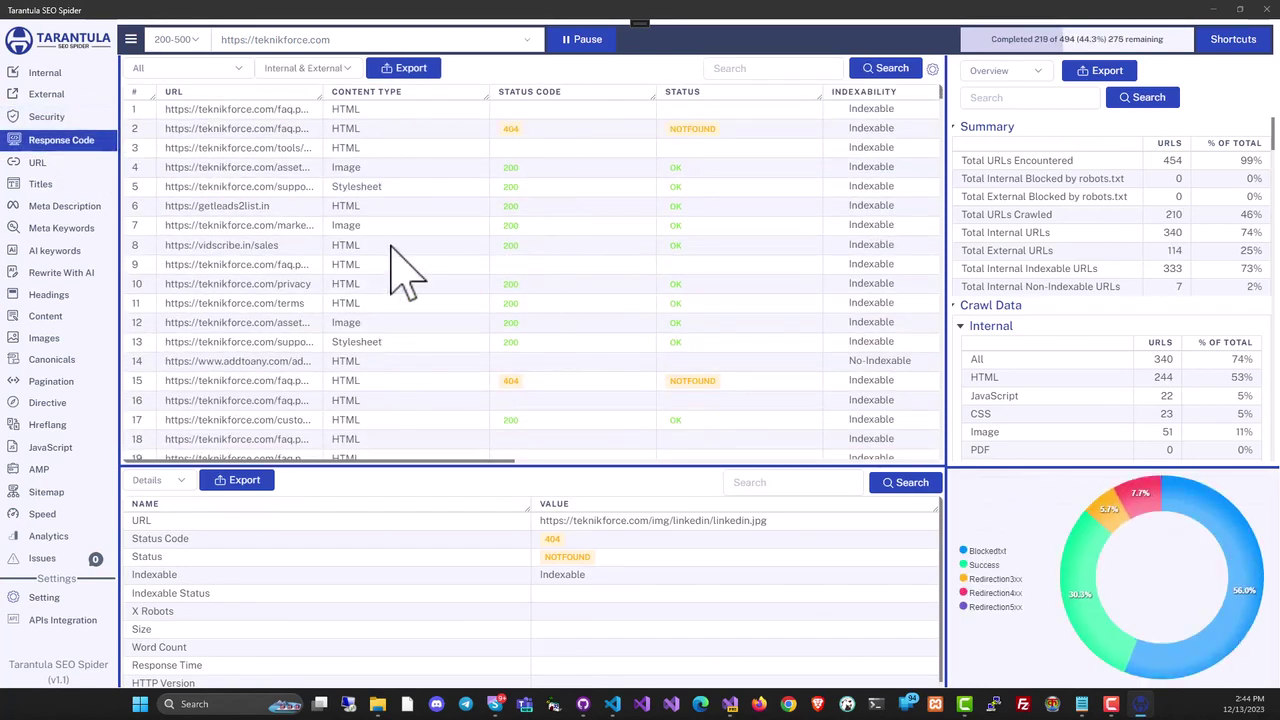
pyautogui.click(46, 165)
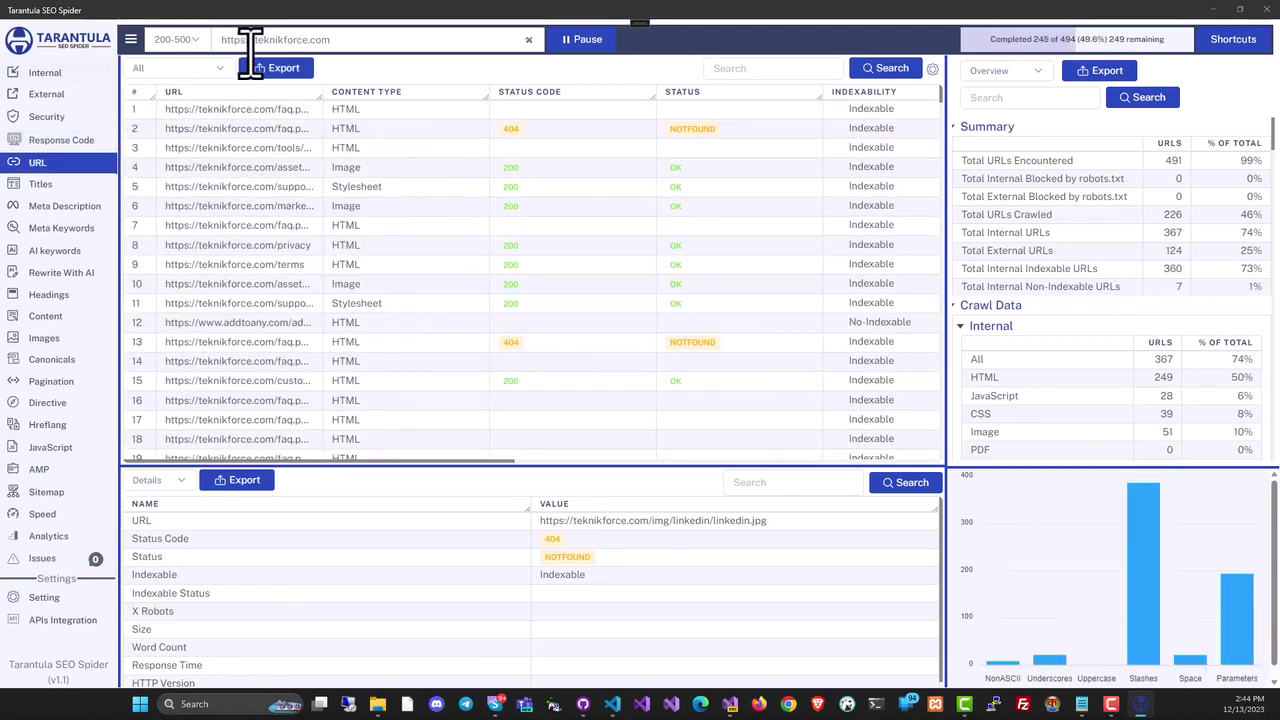
# Step: In the page titles report, inspect the contact, About and Privacy Policy pages' details
pyautogui.click(45, 184)
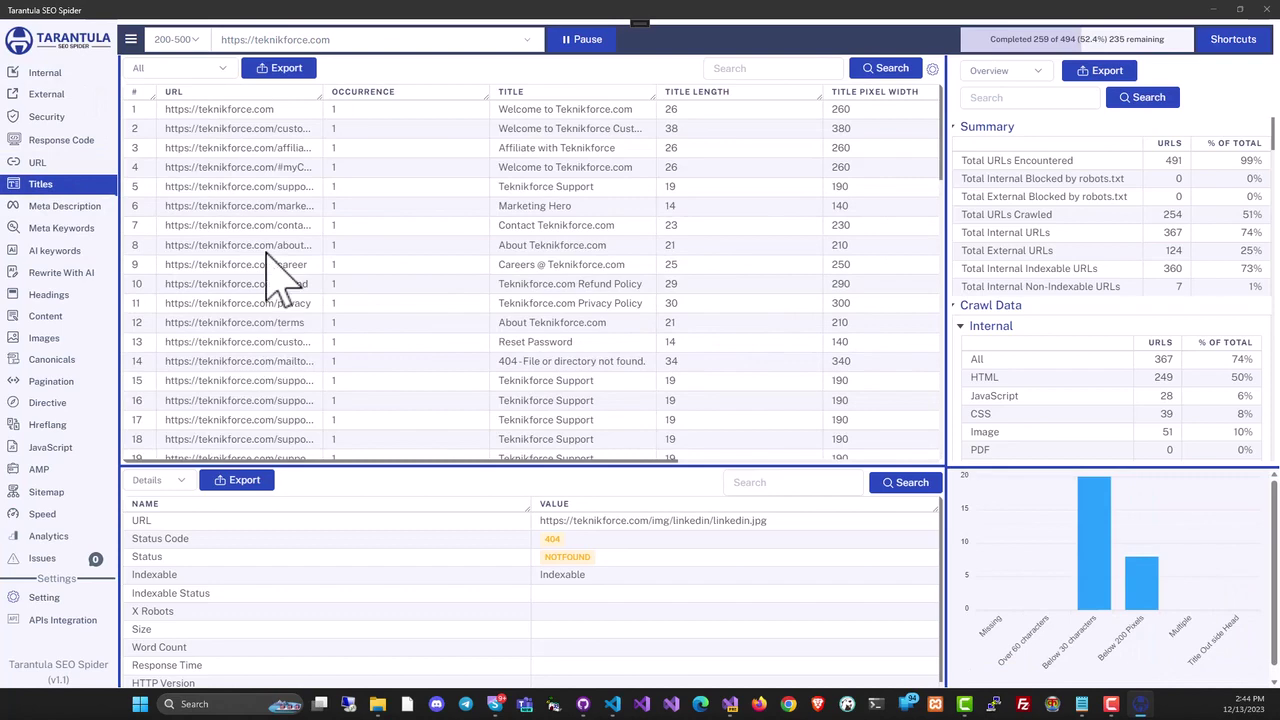
pyautogui.moveTo(295, 460)
pyautogui.mouseDown()
pyautogui.moveTo(486, 491)
pyautogui.moveTo(620, 478)
pyautogui.moveTo(286, 466)
pyautogui.mouseUp()
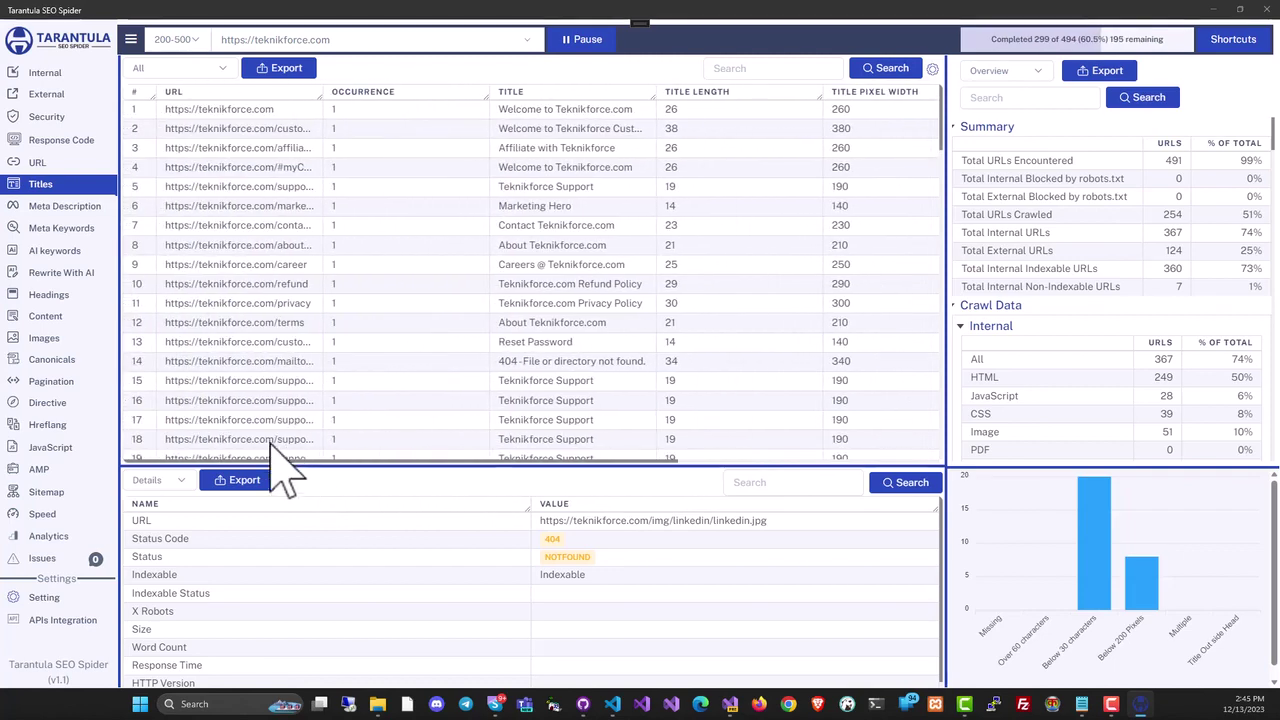
pyautogui.scroll(-2, 508, 186)
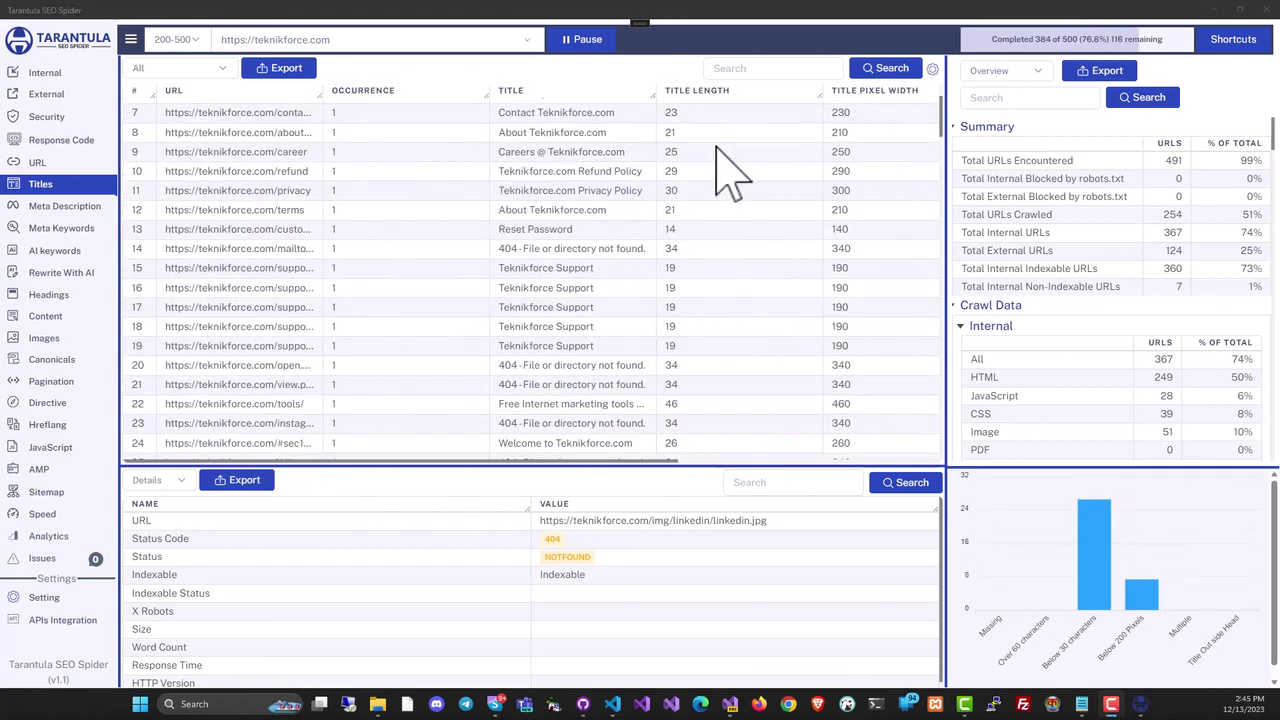
pyautogui.click(688, 116)
pyautogui.press('Down')
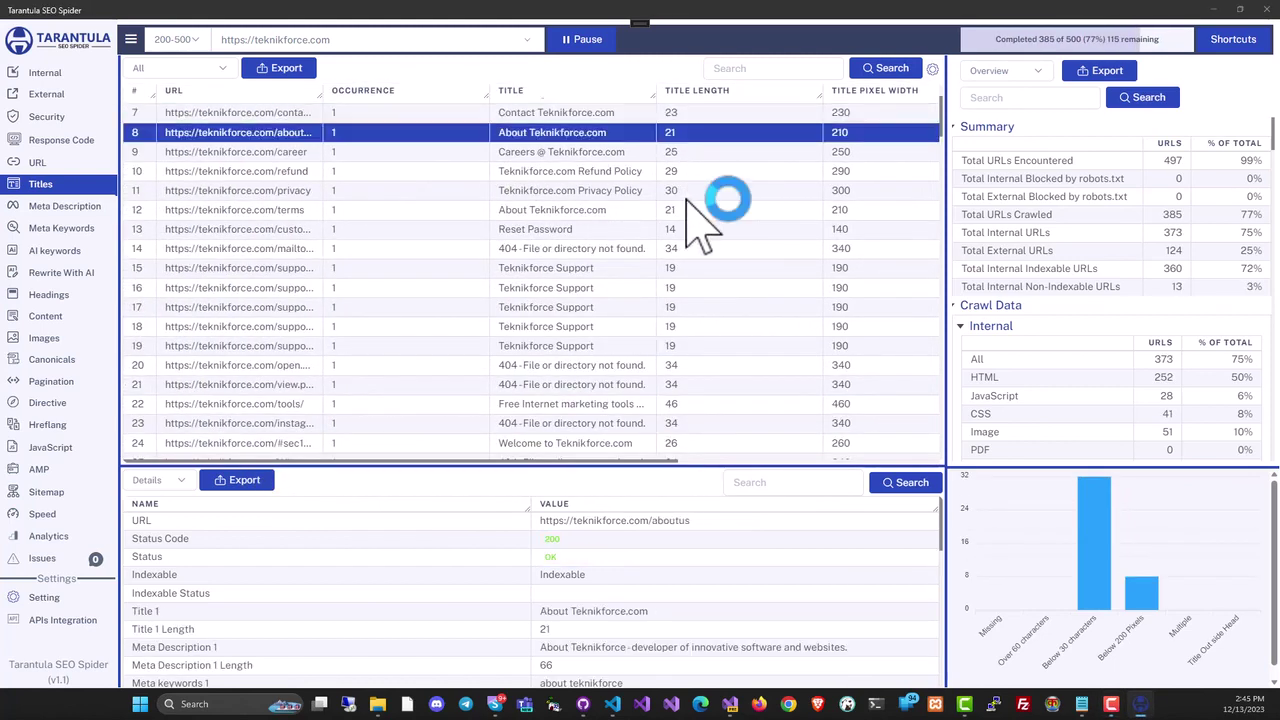
pyautogui.click(687, 196)
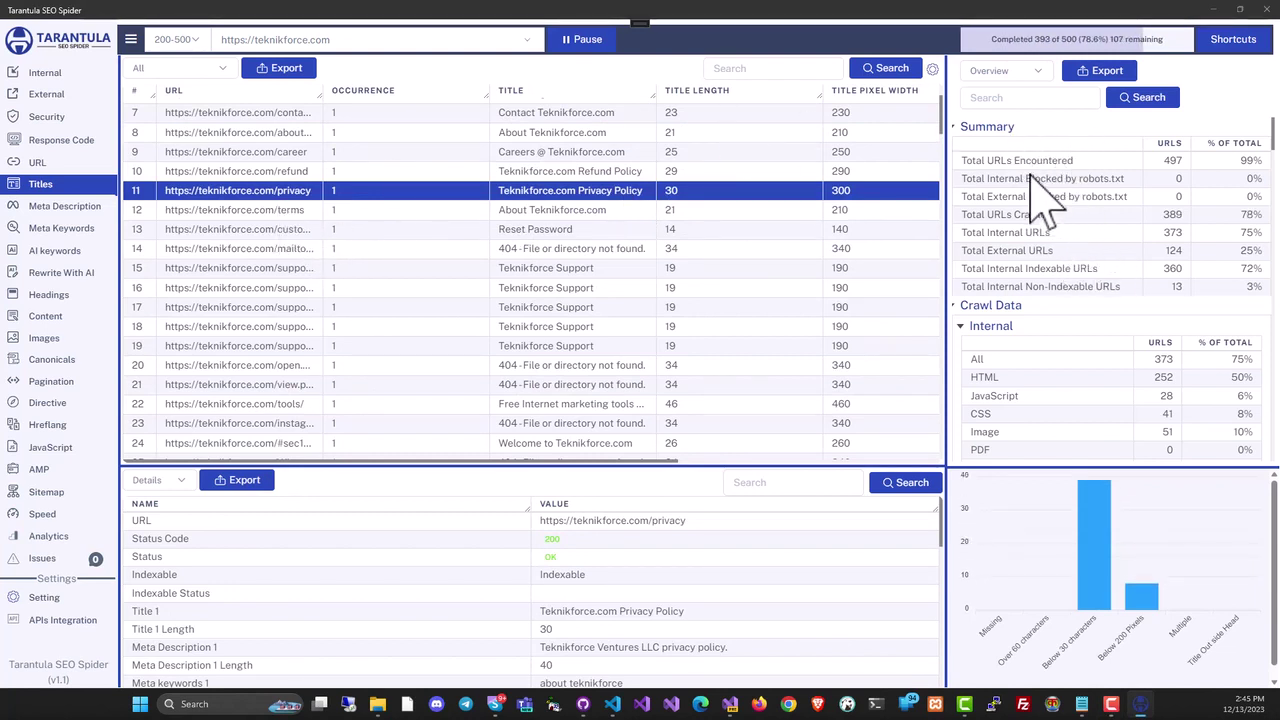
# Step: Switch the side panel to Issues and list Form on HTTP, then Missing HSTS Header pages
pyautogui.click(1035, 70)
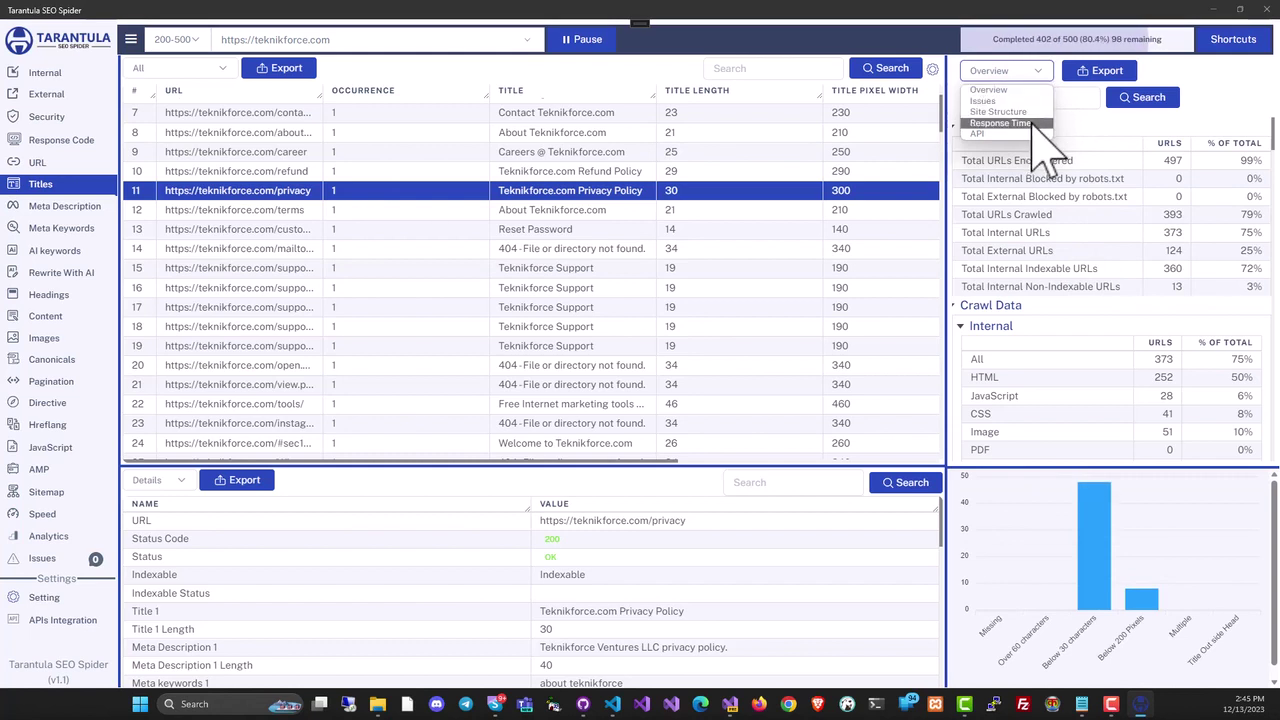
pyautogui.click(1030, 101)
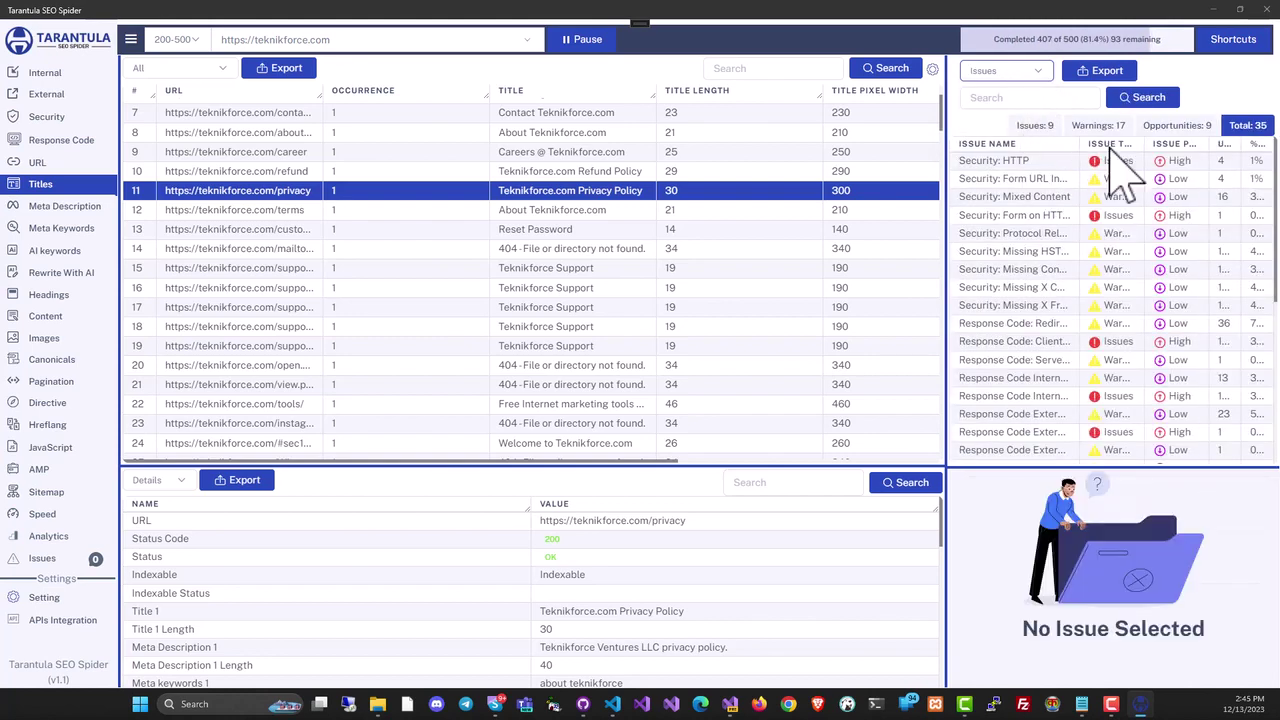
pyautogui.scroll(-2, 1265, 230)
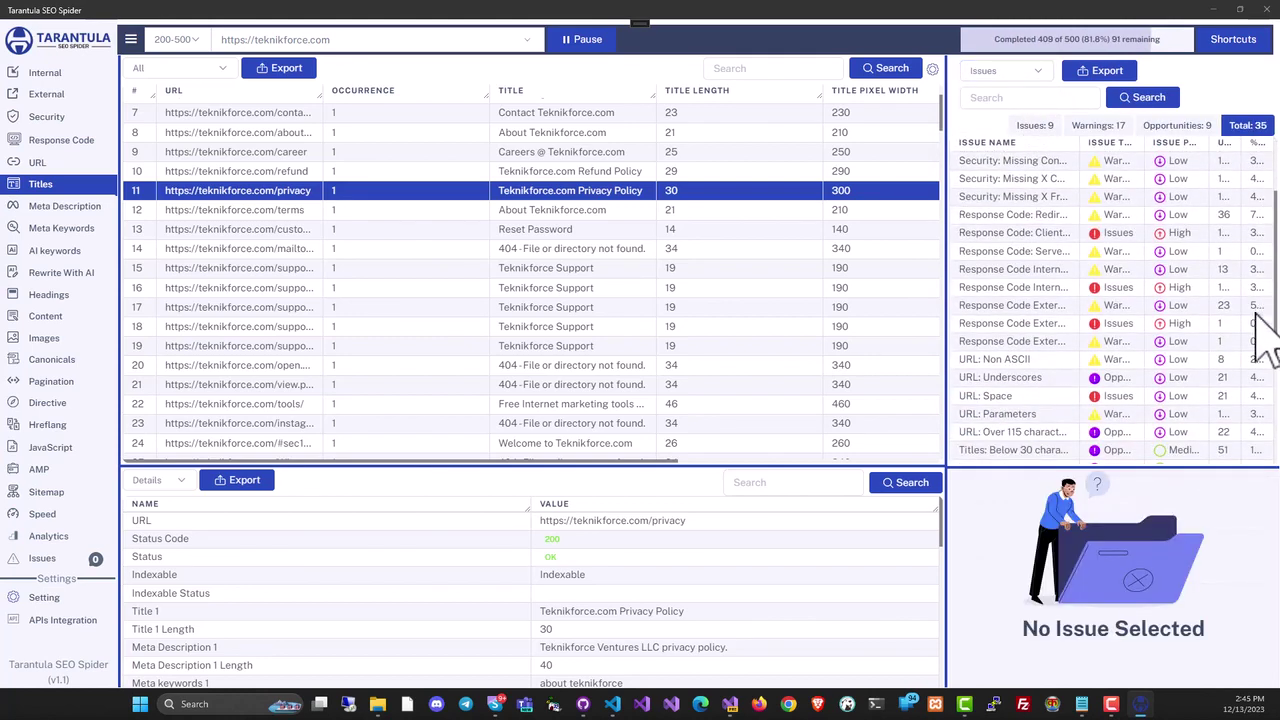
pyautogui.scroll(-4, 1258, 340)
pyautogui.scroll(-1, 1258, 365)
pyautogui.scroll(6, 1258, 360)
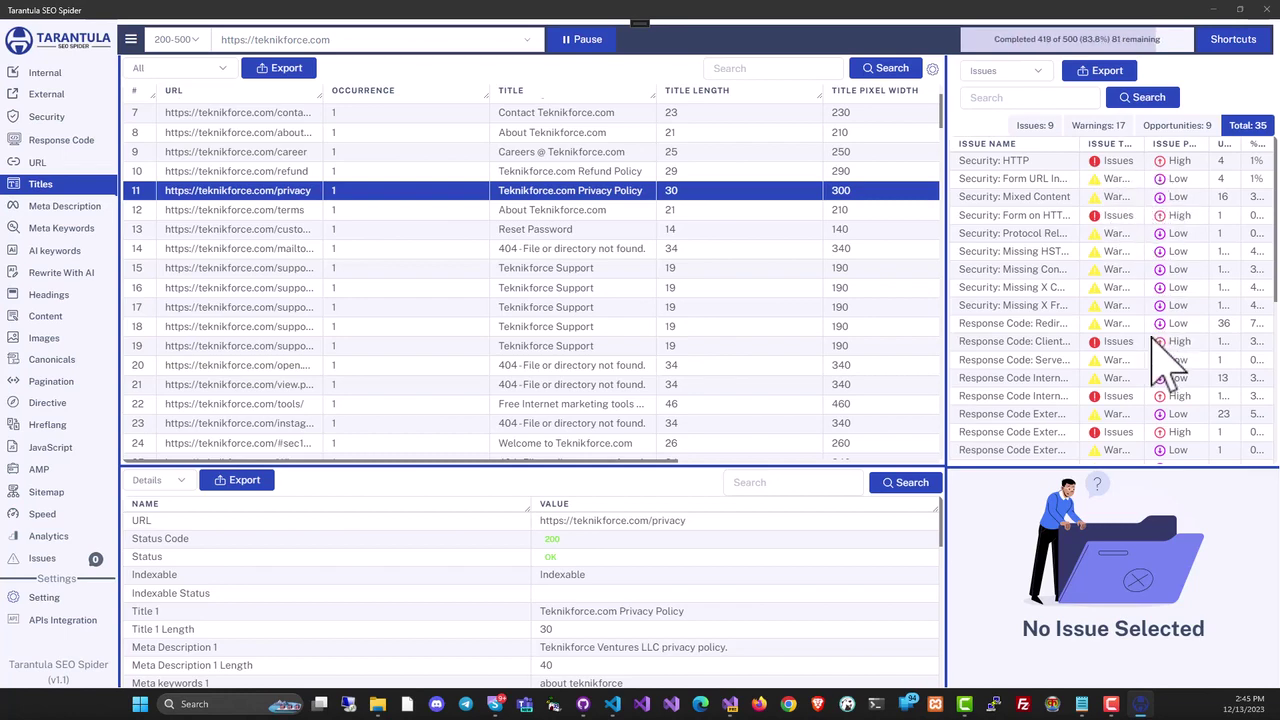
pyautogui.click(1055, 218)
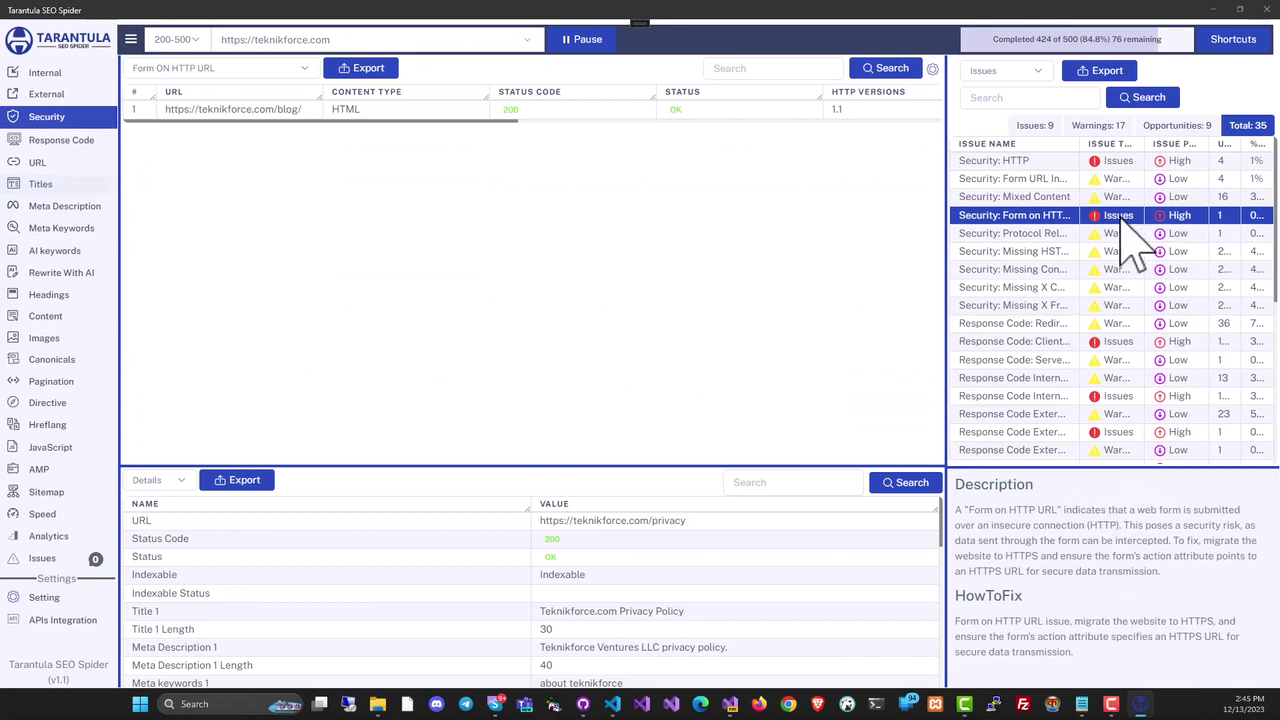
pyautogui.click(1038, 255)
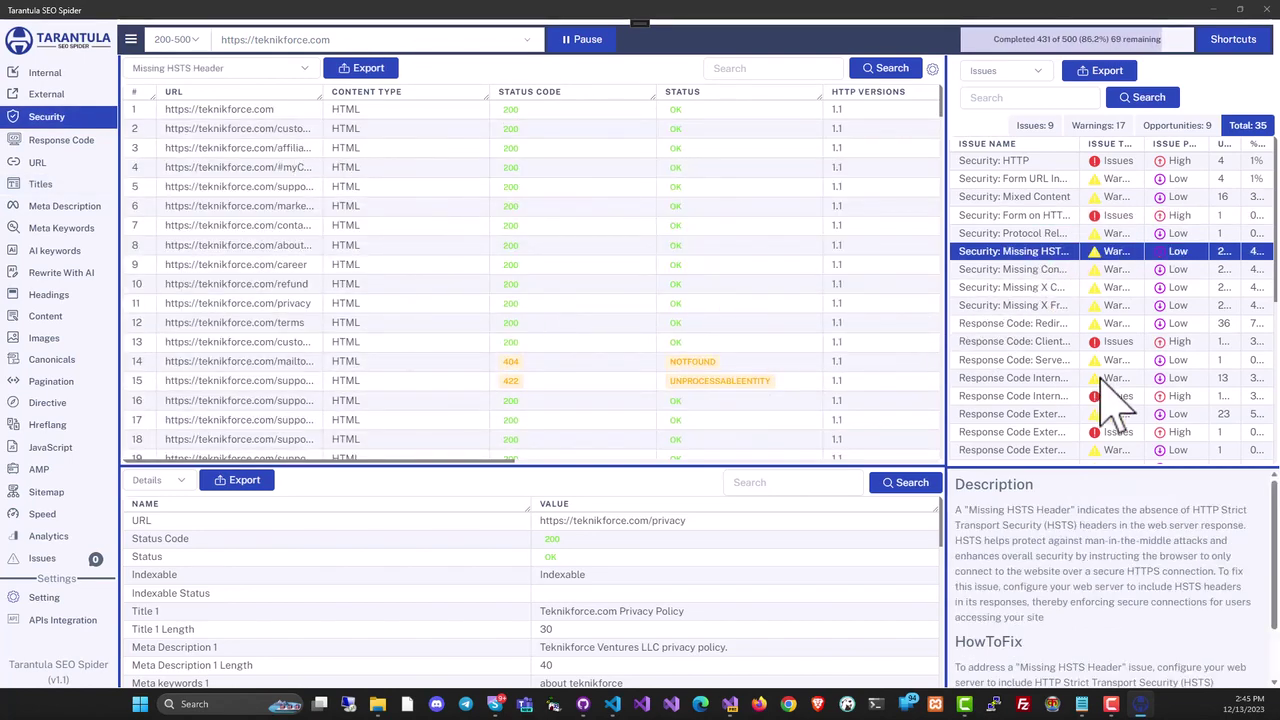
# Step: Inspect the customer area page in the meta description report, then view meta keywords
pyautogui.click(60, 206)
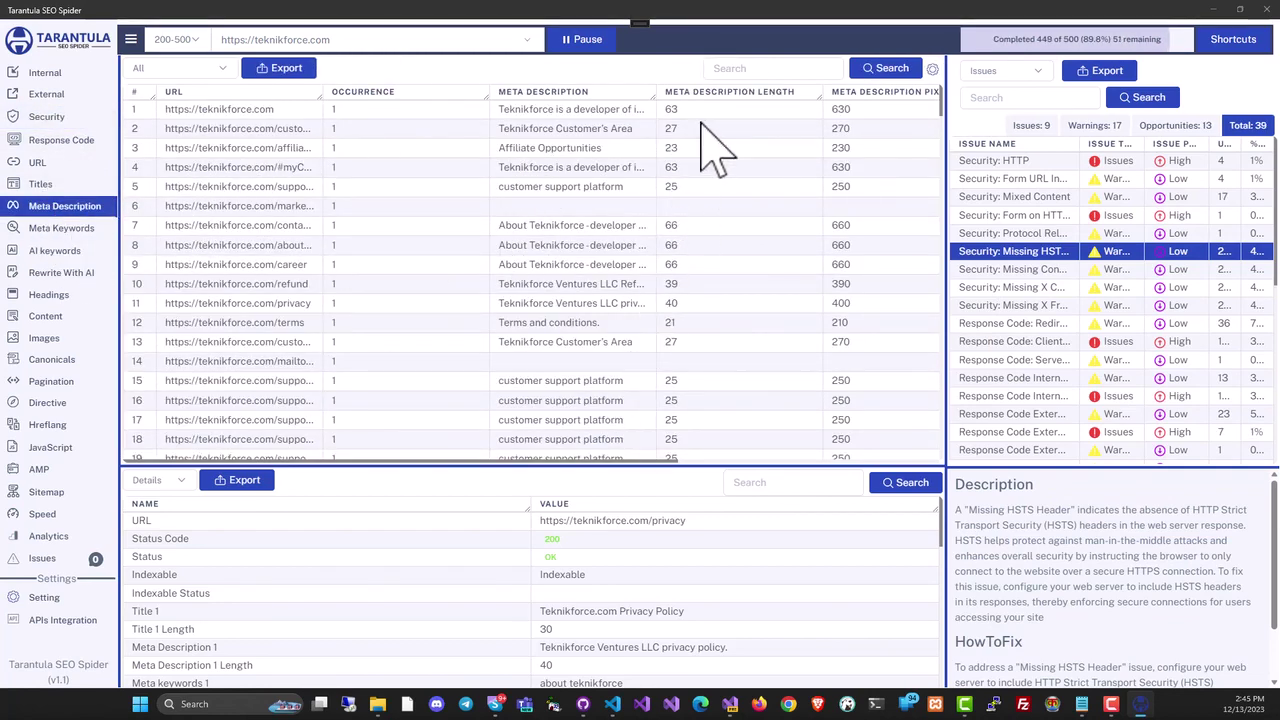
pyautogui.moveTo(676, 462)
pyautogui.mouseDown()
pyautogui.moveTo(820, 470)
pyautogui.moveTo(603, 488)
pyautogui.mouseUp()
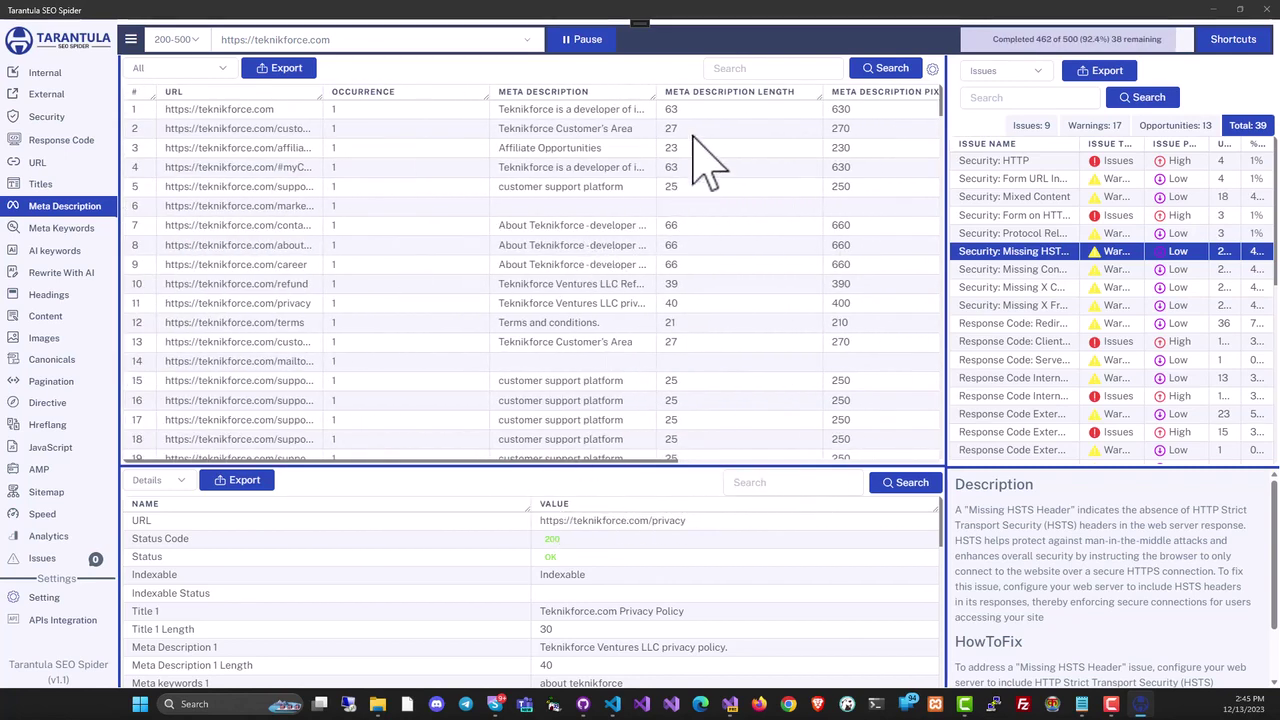
pyautogui.click(615, 134)
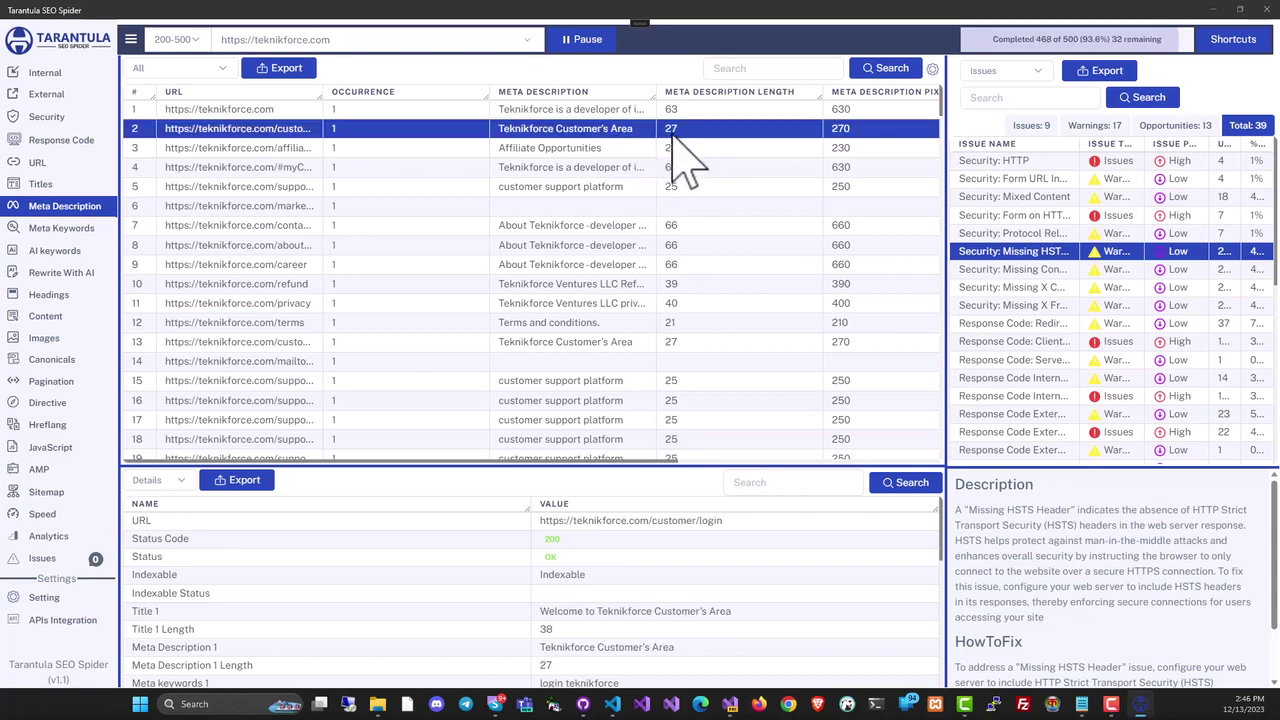
pyautogui.click(52, 229)
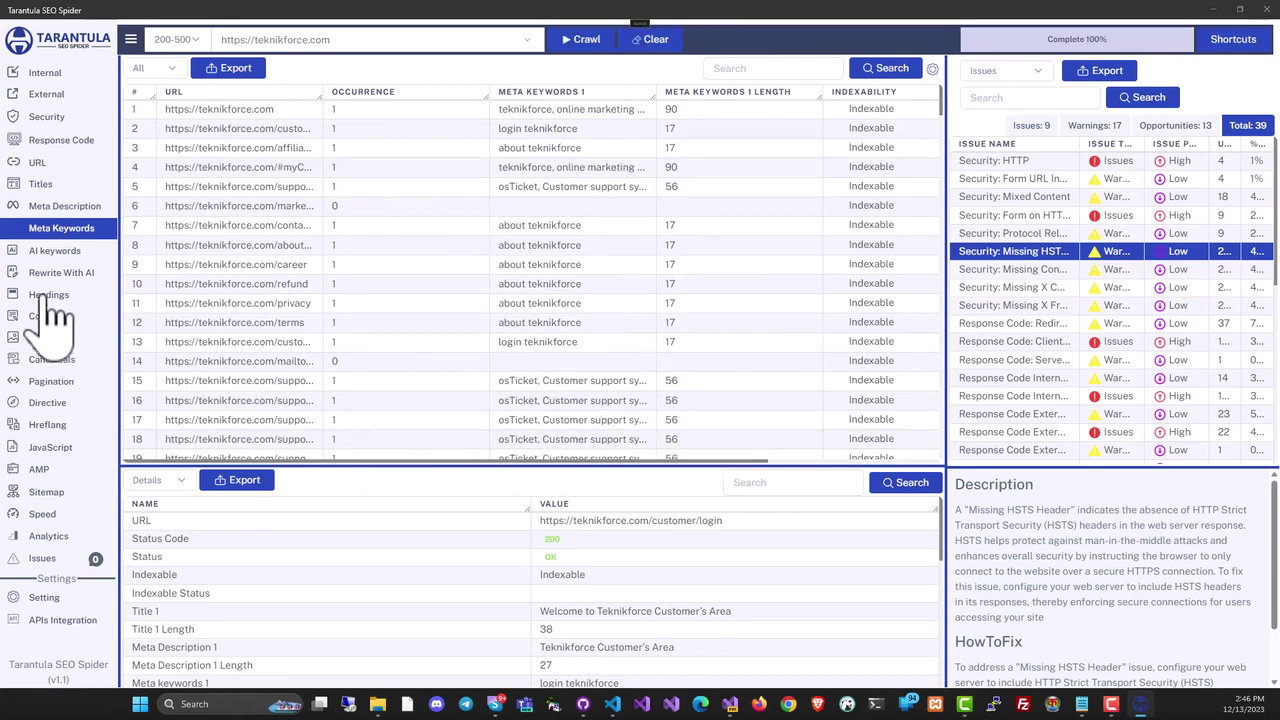
# Step: Tick nichetarget-reaper.php in the AI keywords list and generate its AI keywords
pyautogui.click(78, 253)
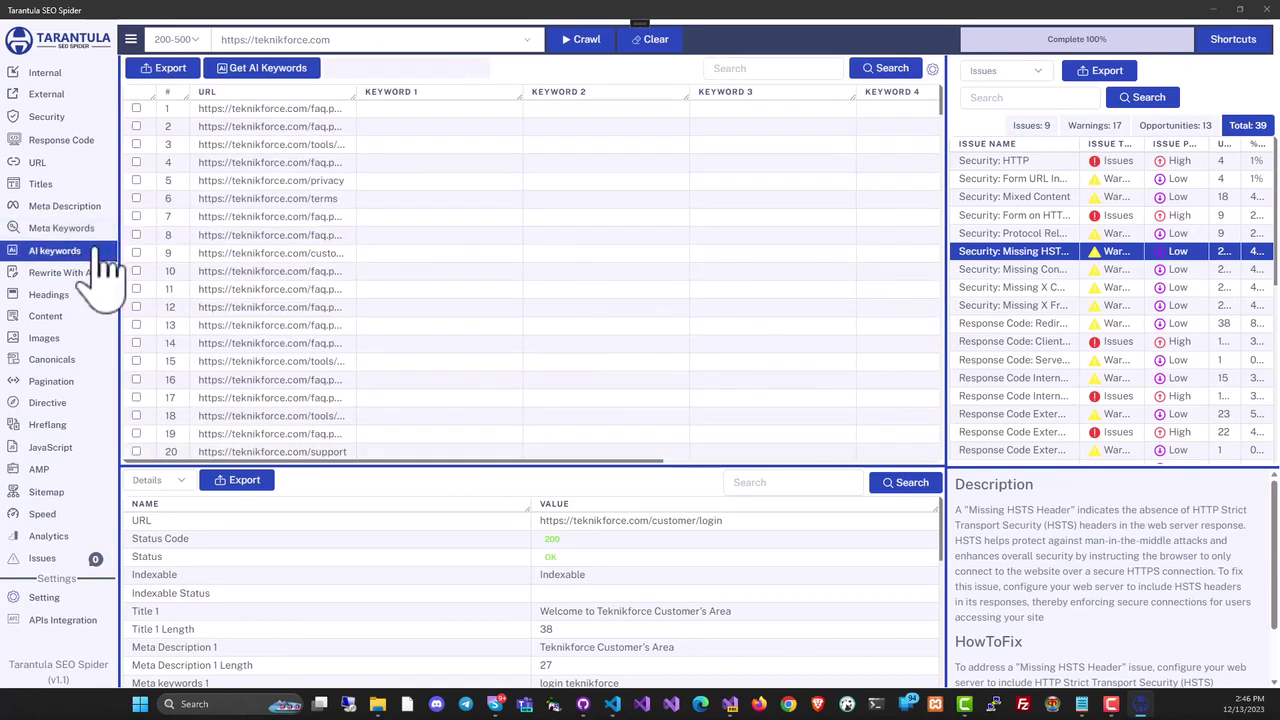
pyautogui.moveTo(358, 91); pyautogui.dragTo(384, 92)
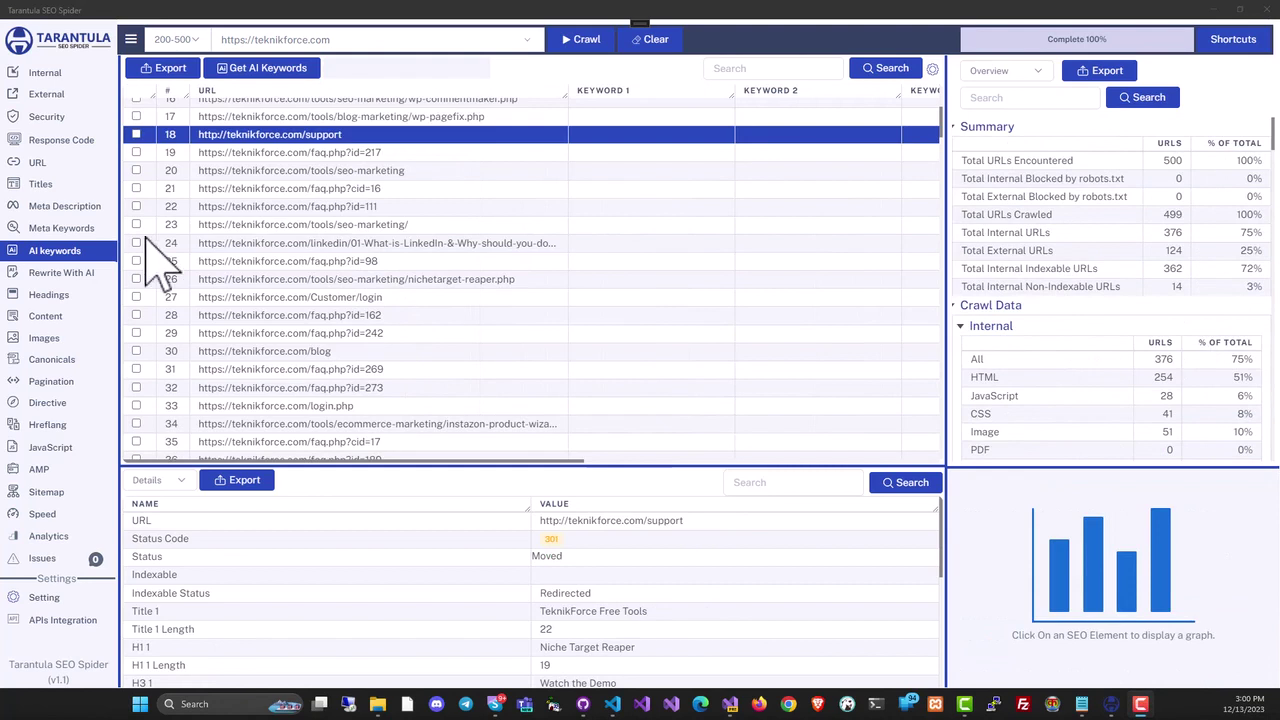
pyautogui.click(360, 283)
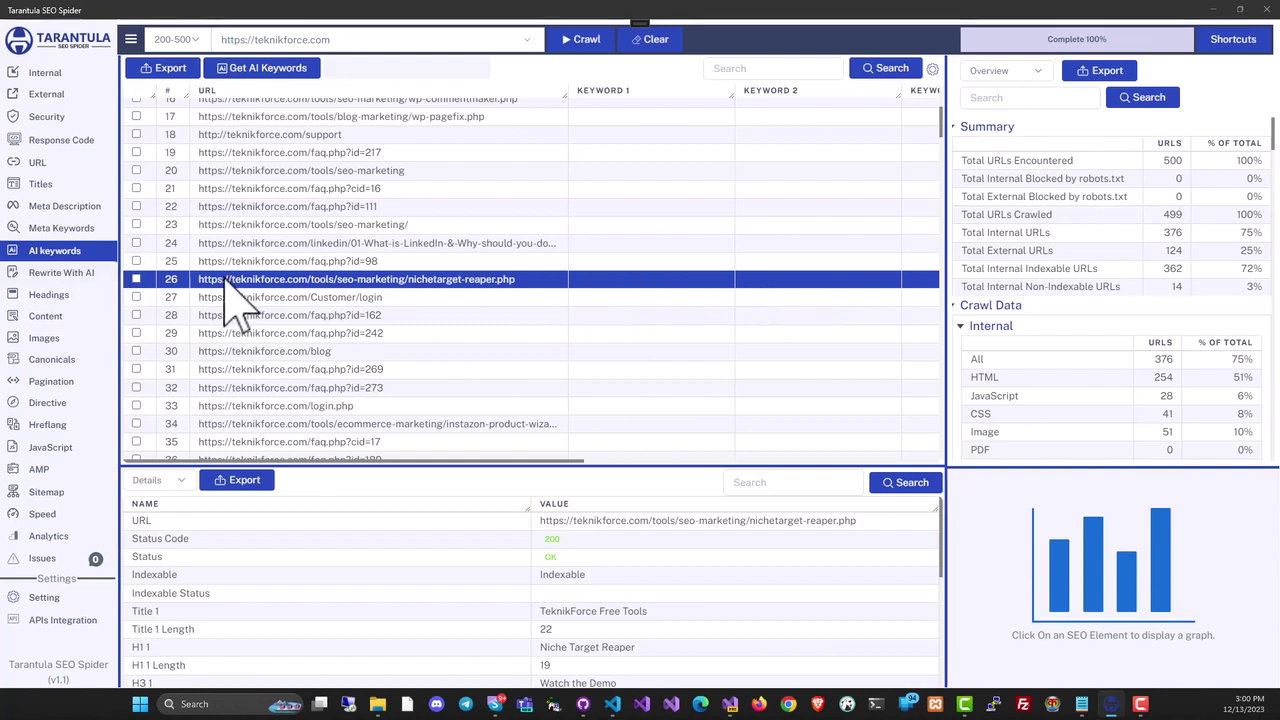
pyautogui.click(137, 280)
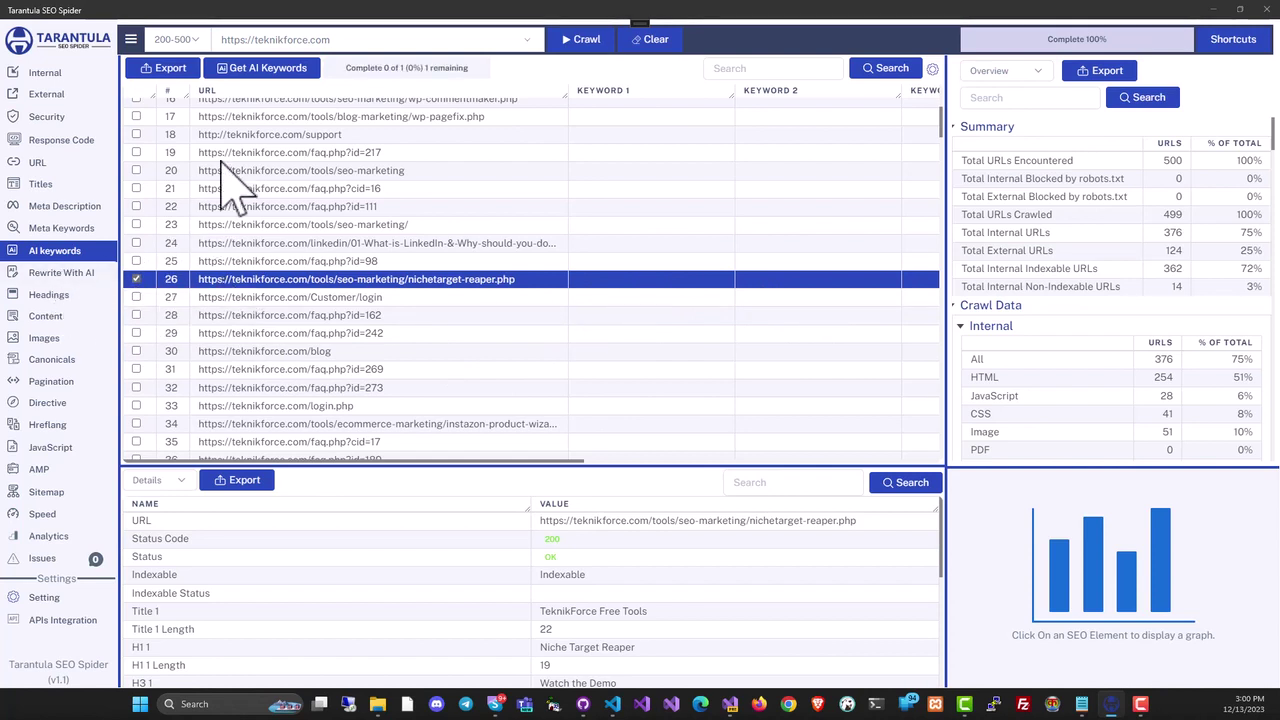
pyautogui.click(268, 70)
pyautogui.moveTo(454, 461)
pyautogui.mouseDown()
pyautogui.moveTo(706, 463)
pyautogui.moveTo(437, 478)
pyautogui.mouseUp()
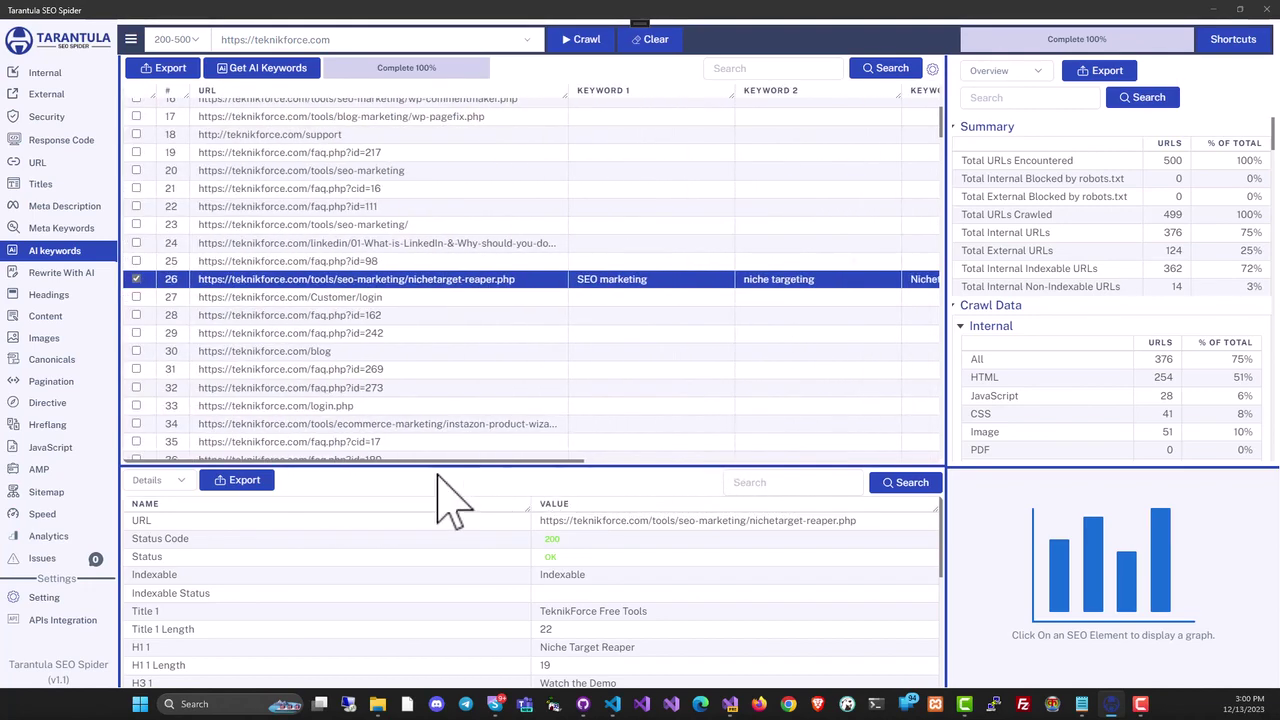
pyautogui.scroll(1, 415, 320)
pyautogui.scroll(-3, 286, 314)
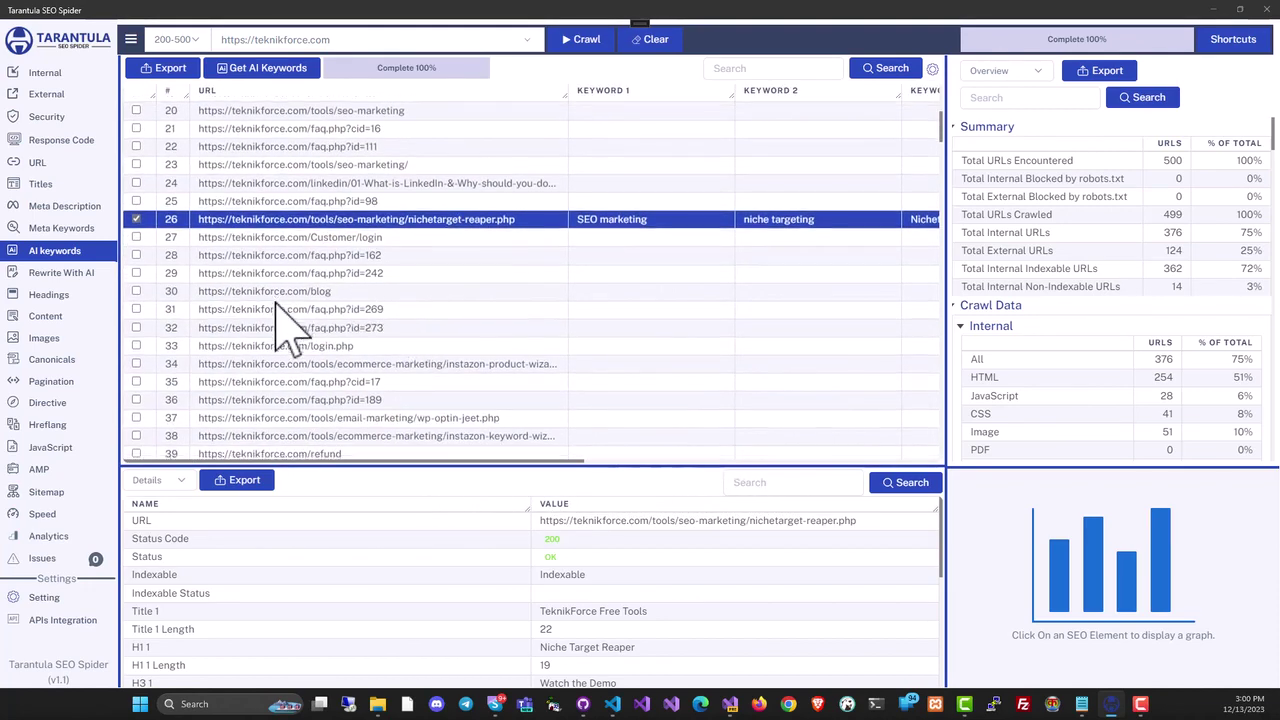
# Step: Mark the instazon product wizard and wp-optin-jeet pages and view their Keyword 1–5 columns
pyautogui.click(338, 330)
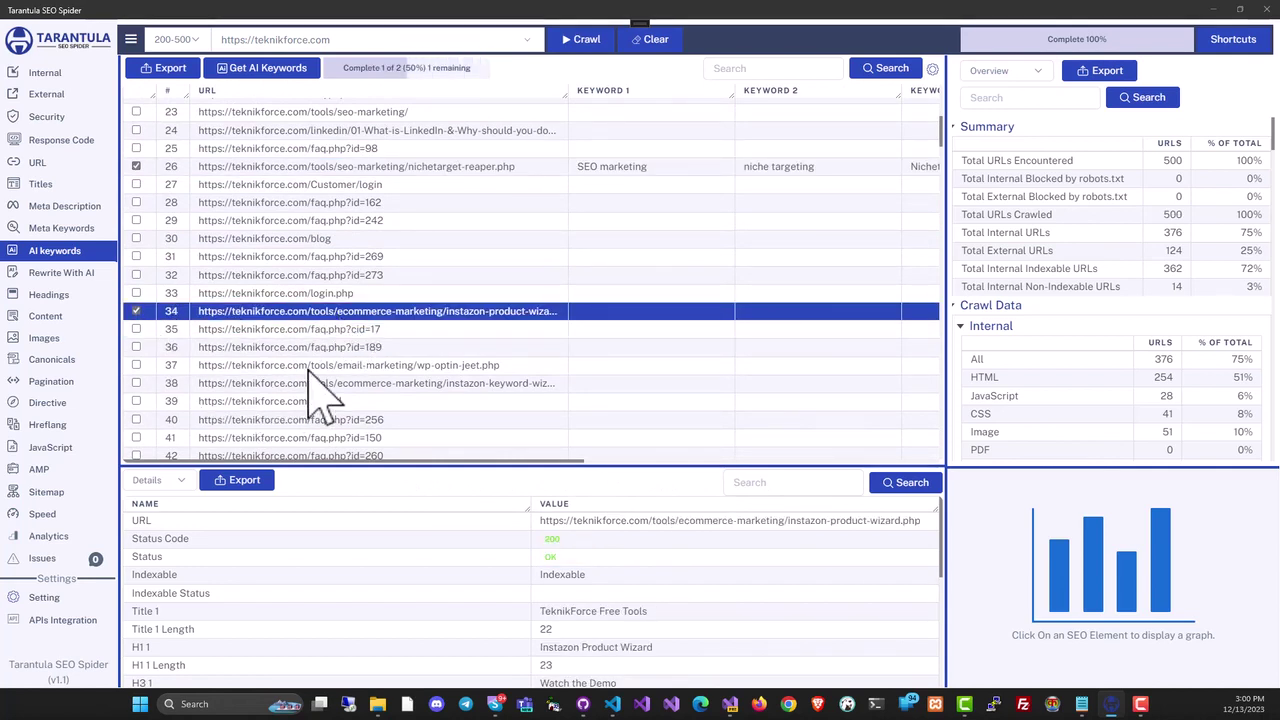
pyautogui.click(309, 366)
pyautogui.click(136, 365)
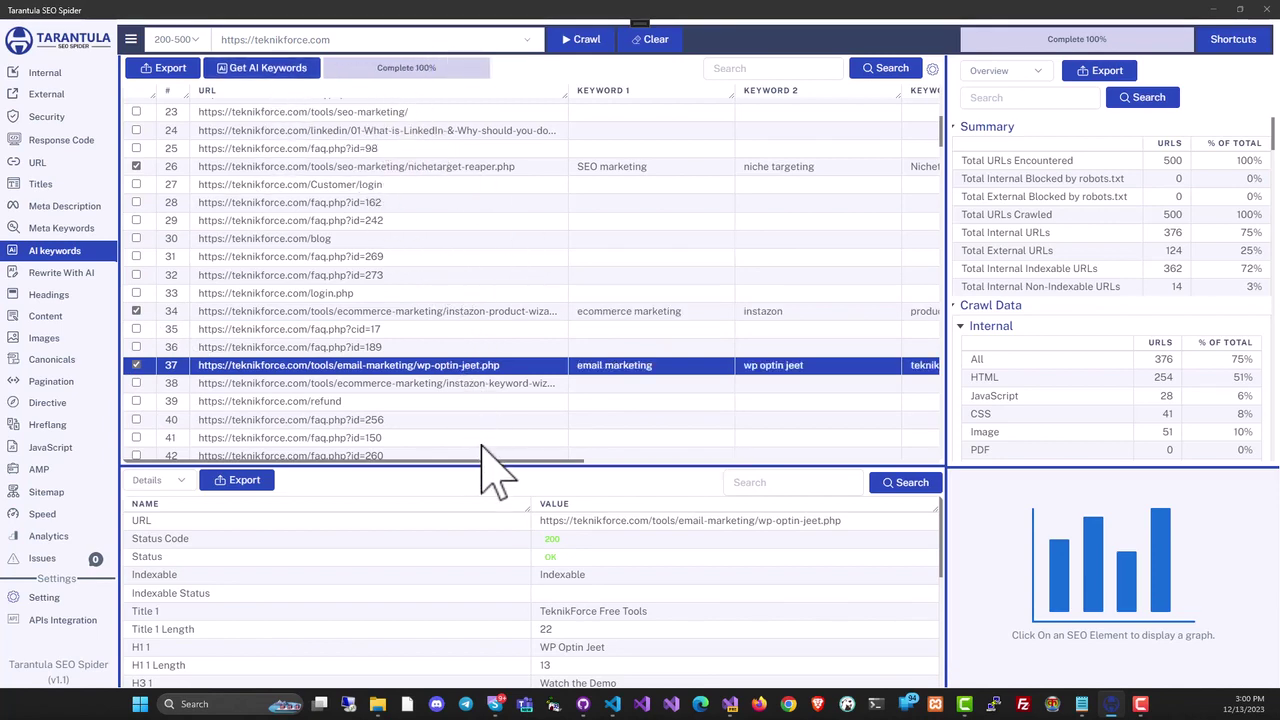
pyautogui.moveTo(483, 463); pyautogui.dragTo(741, 460)
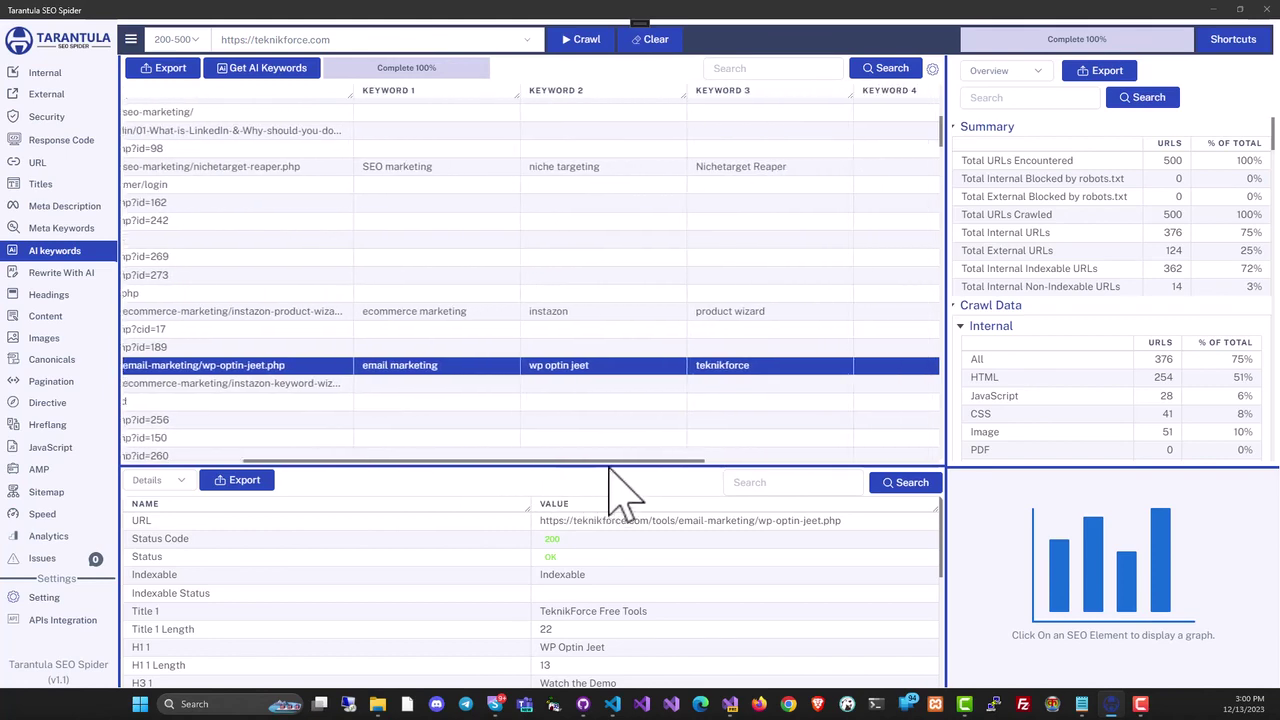
pyautogui.moveTo(840, 462); pyautogui.dragTo(438, 485)
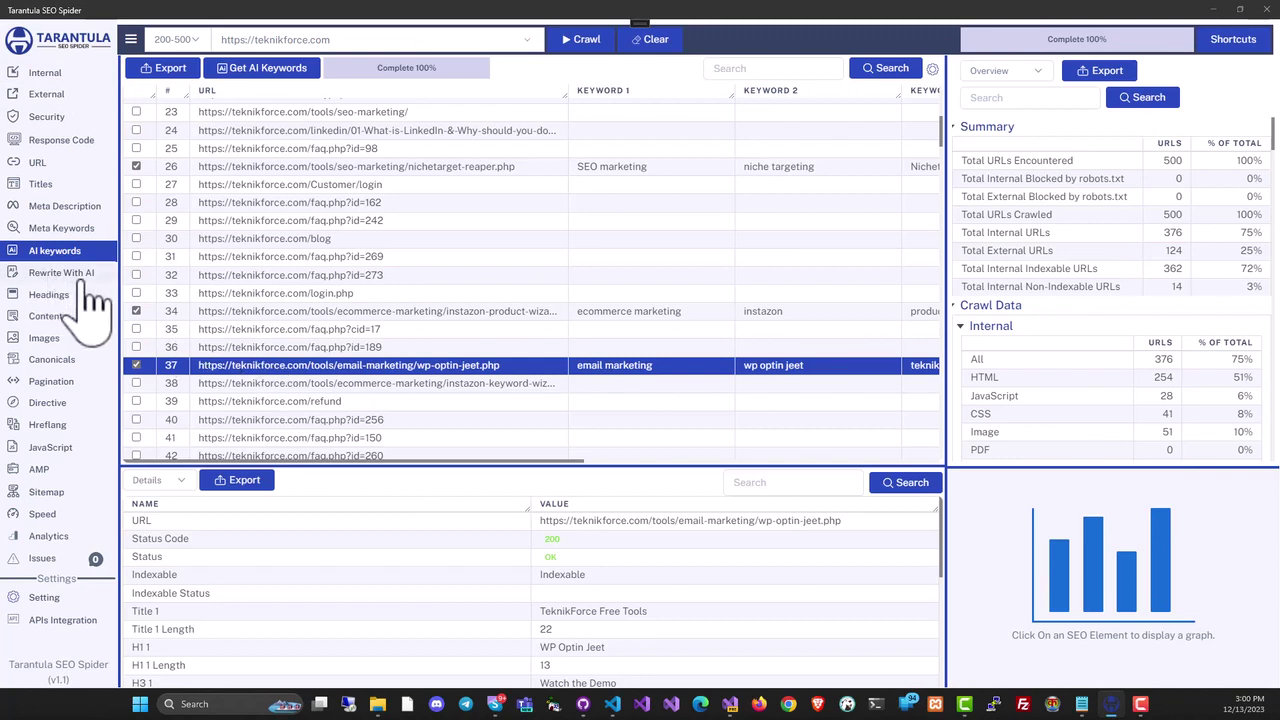
# Step: Generate an AI rewrite of the seo-harvester.php page in Rewrite With AI
pyautogui.click(62, 273)
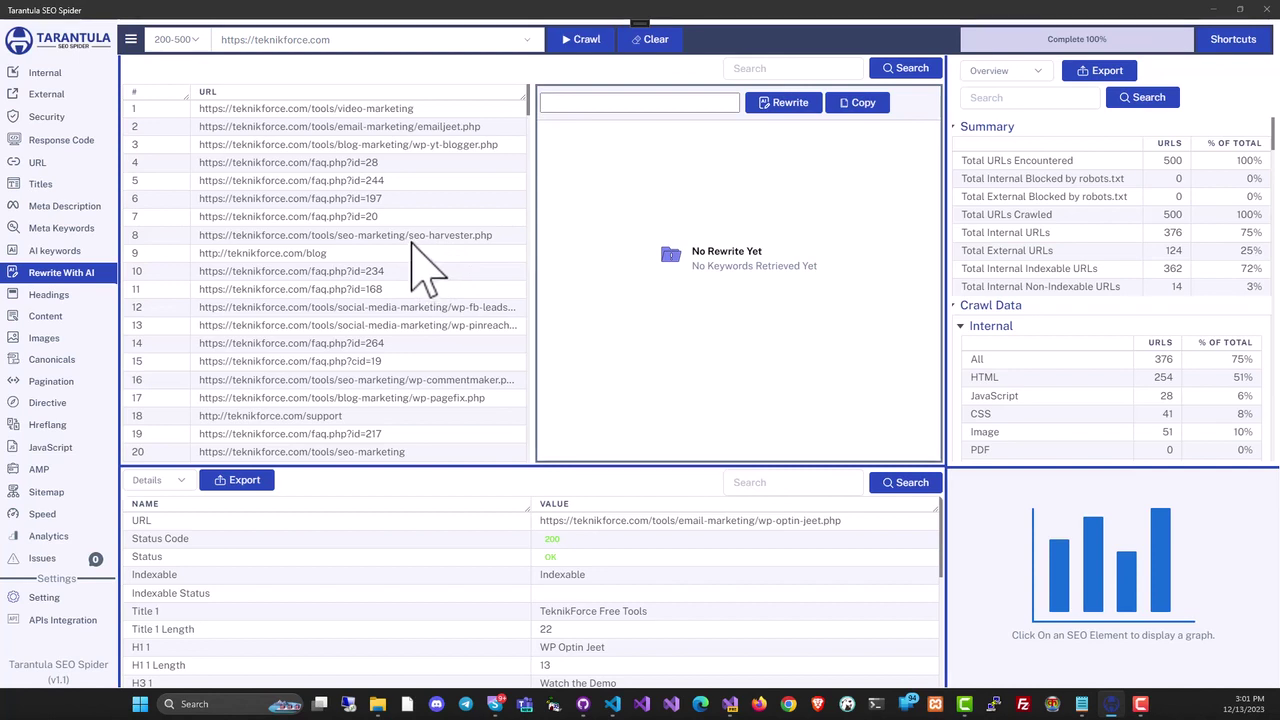
pyautogui.click(411, 238)
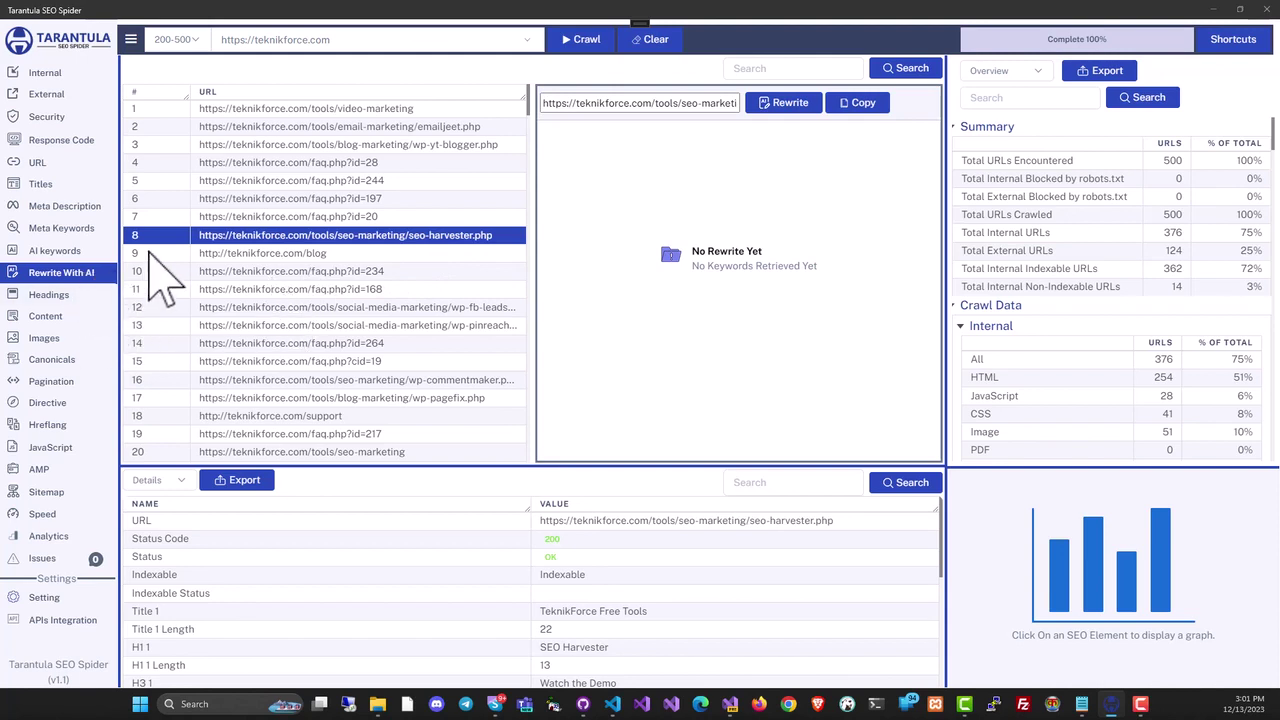
pyautogui.click(798, 106)
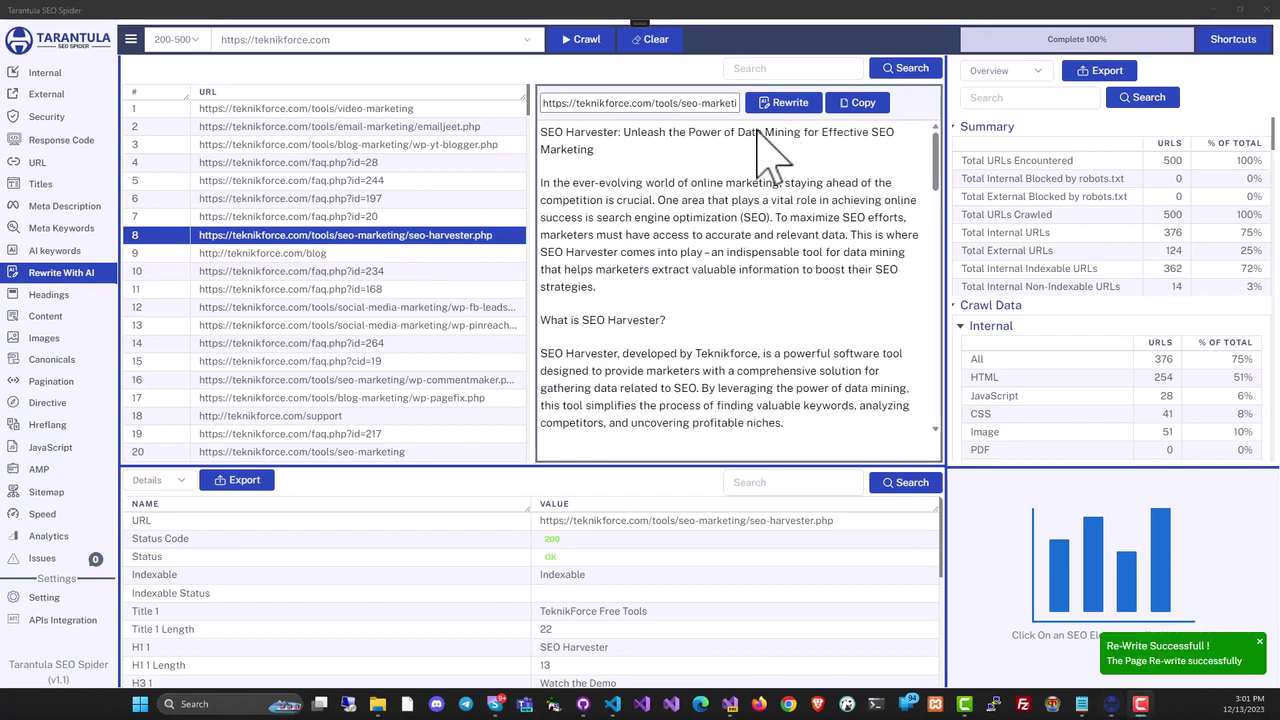
# Step: Scroll through the rewritten SEO Harvester article and copy it to the clipboard
pyautogui.scroll(-2, 886, 243)
pyautogui.scroll(-3, 886, 243)
pyautogui.scroll(-3, 900, 243)
pyautogui.scroll(-3, 851, 325)
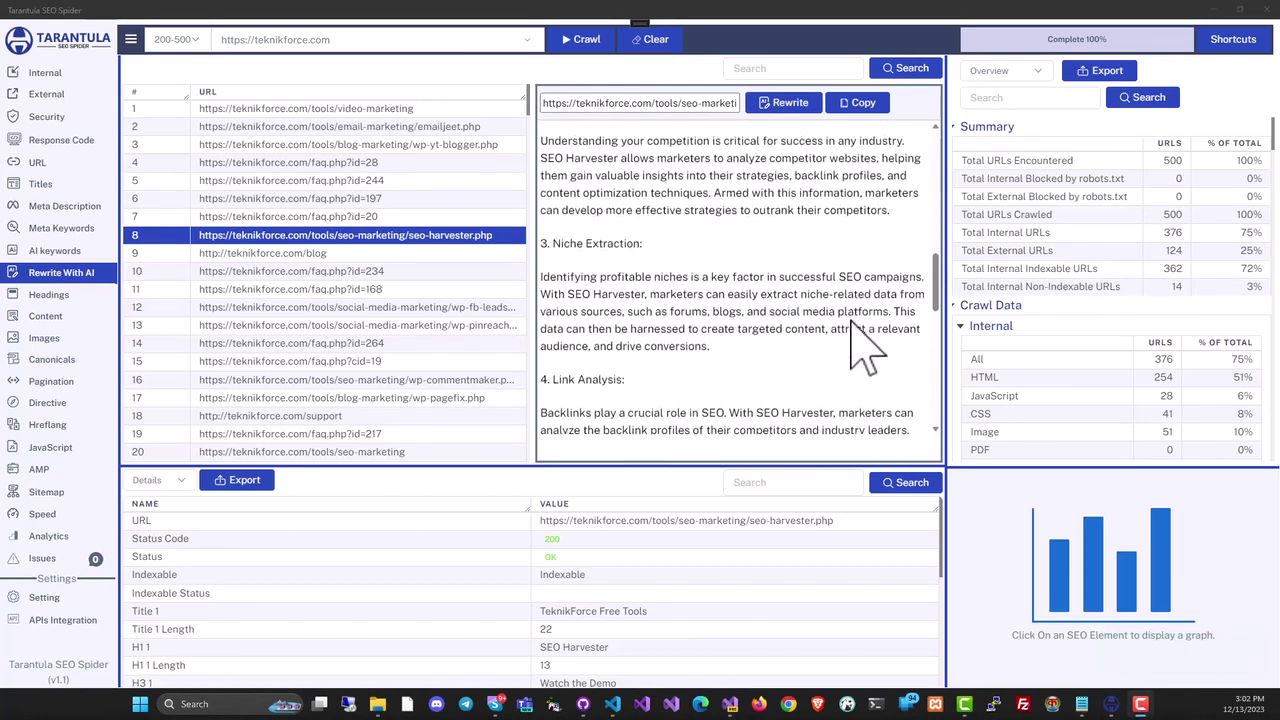
pyautogui.scroll(5, 855, 328)
pyautogui.scroll(5, 860, 250)
pyautogui.click(862, 103)
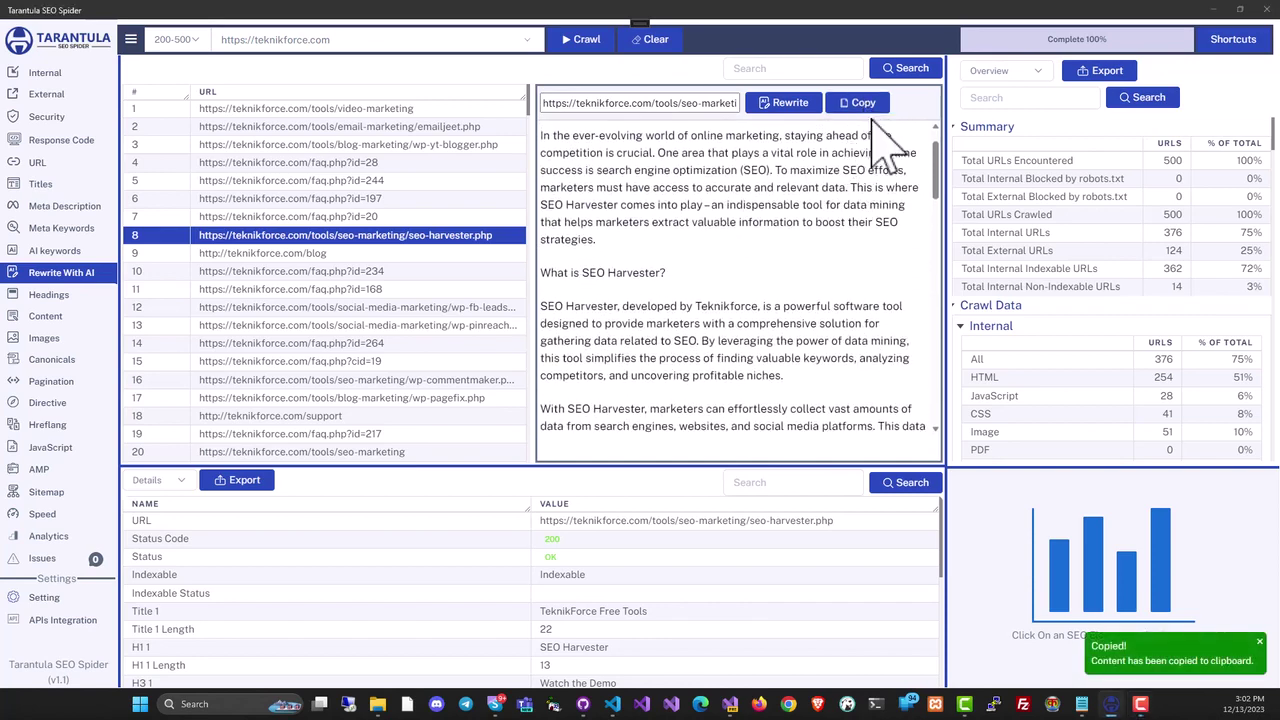
# Step: Widen the Headings report's URL column and inspect the 404 faq.php?id=175 page
pyautogui.click(80, 295)
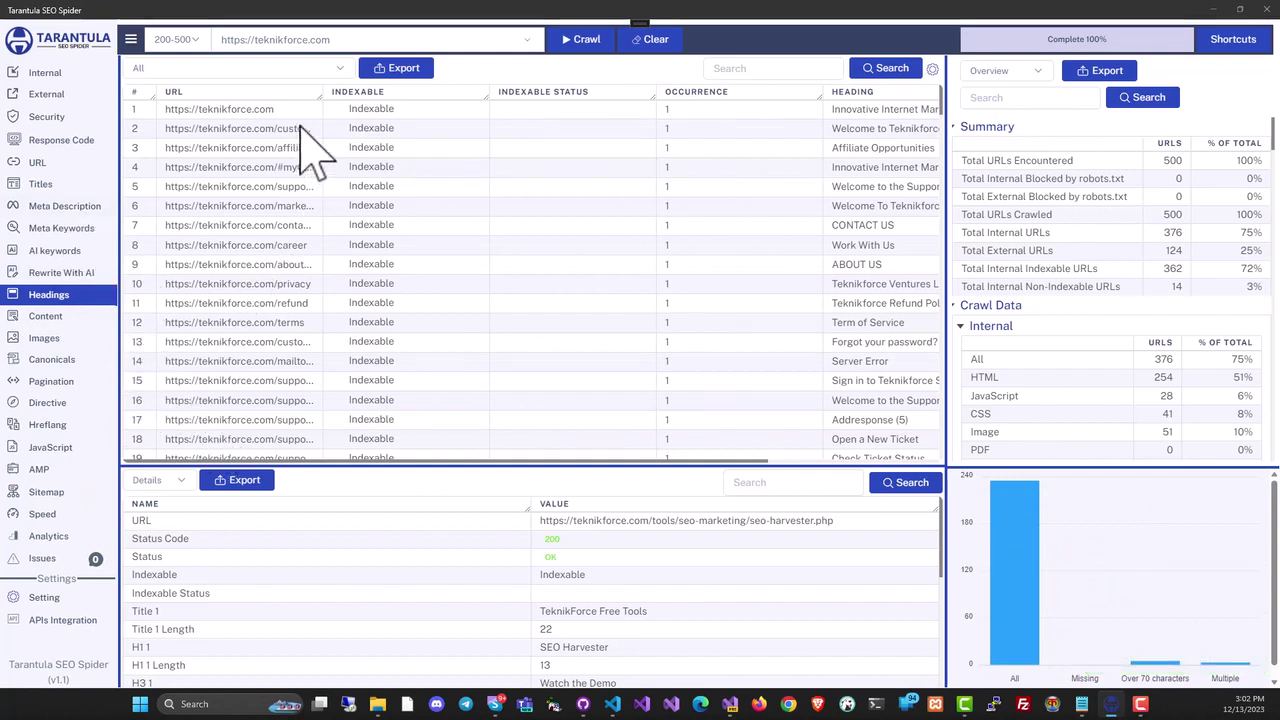
pyautogui.moveTo(316, 95); pyautogui.dragTo(432, 95)
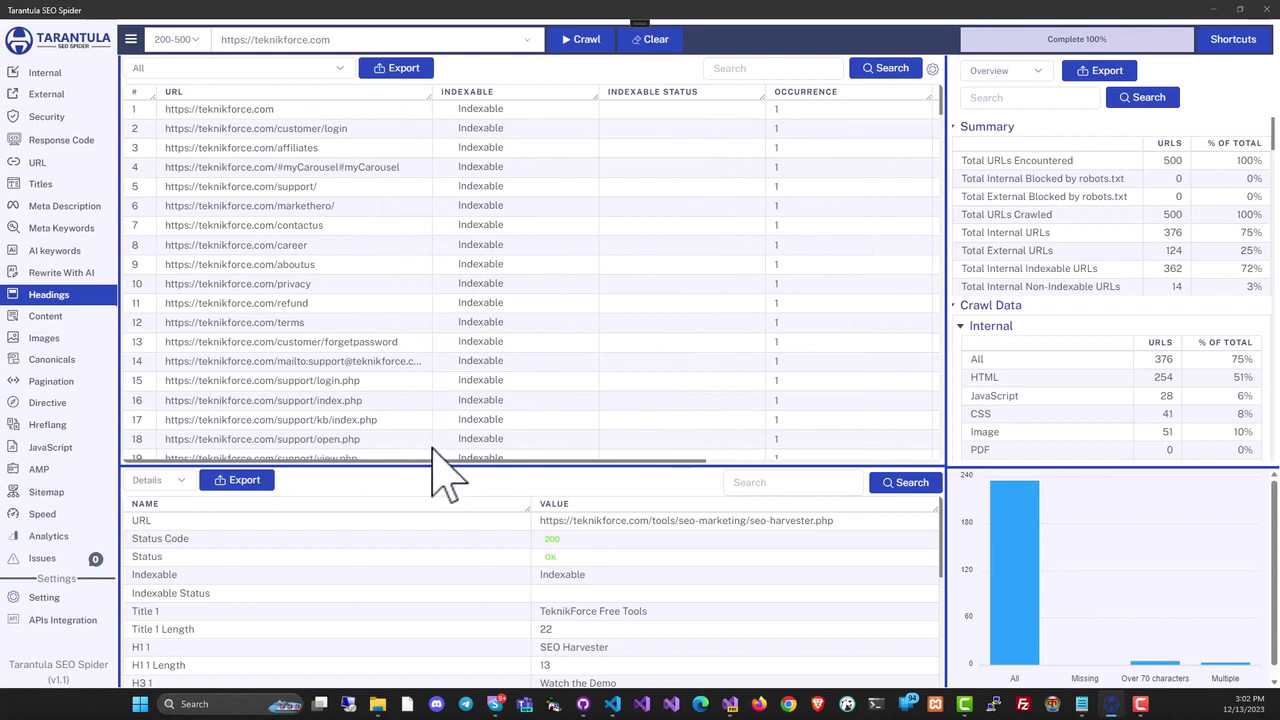
pyautogui.moveTo(440, 458); pyautogui.dragTo(534, 455)
pyautogui.click(520, 451)
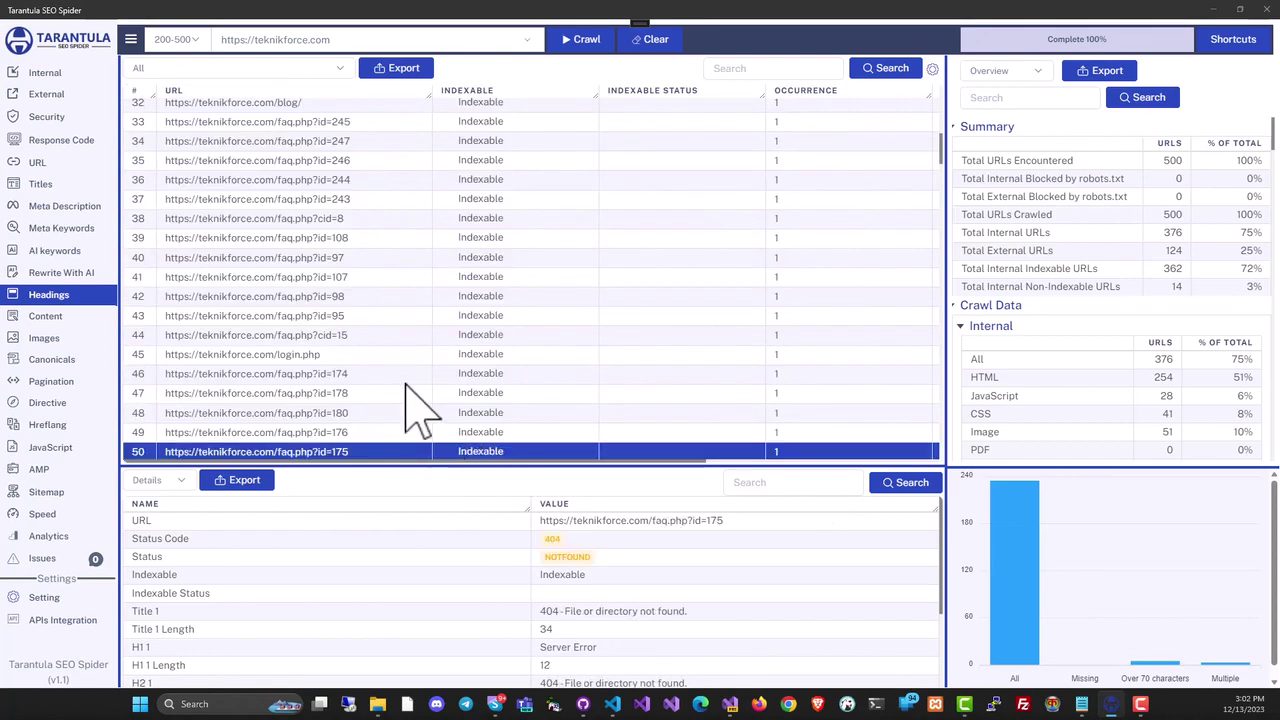
# Step: Inspect login.php, then step through the content, images, canonicals, pagination and directives reports
pyautogui.click(275, 360)
pyautogui.click(60, 316)
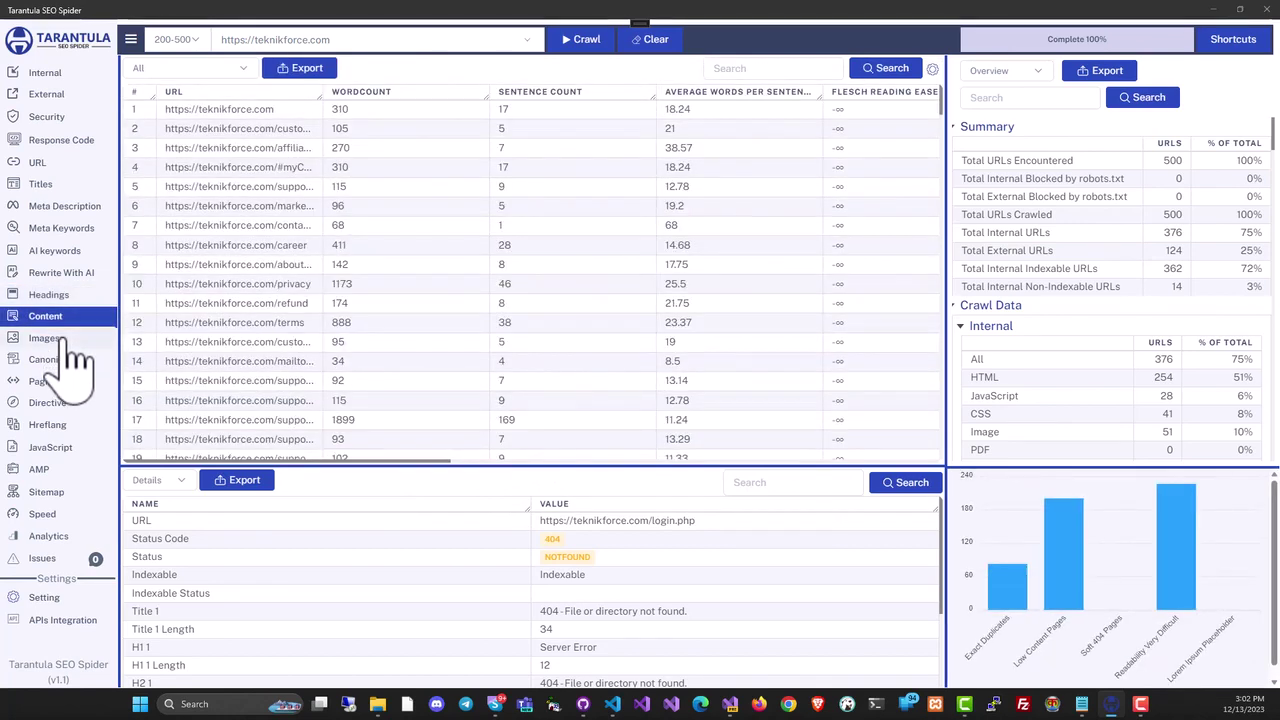
pyautogui.click(52, 338)
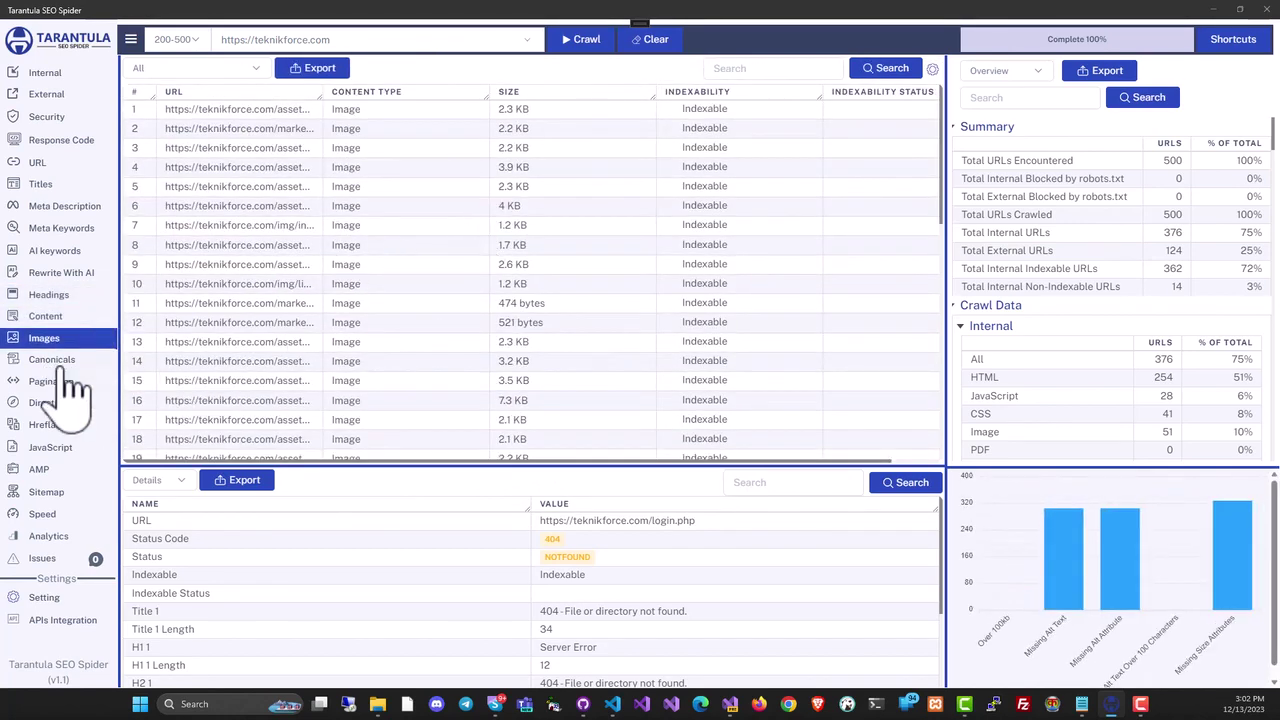
pyautogui.click(55, 359)
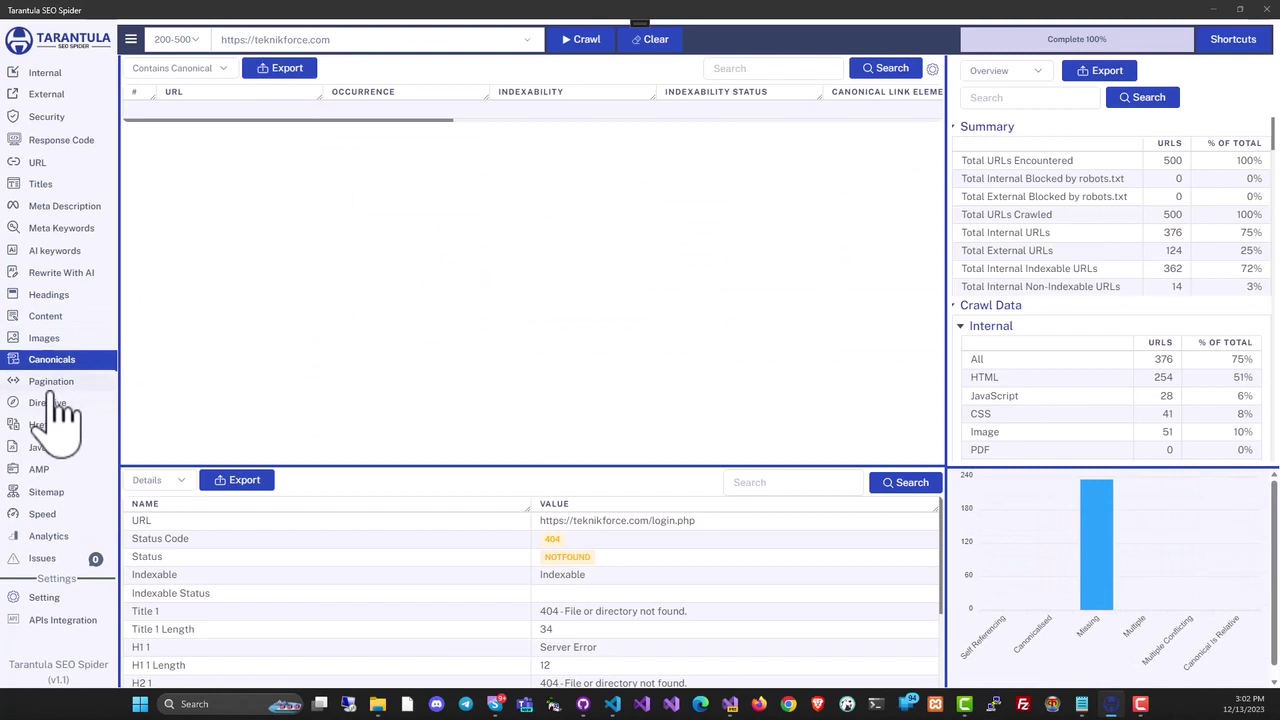
pyautogui.click(55, 383)
pyautogui.click(55, 405)
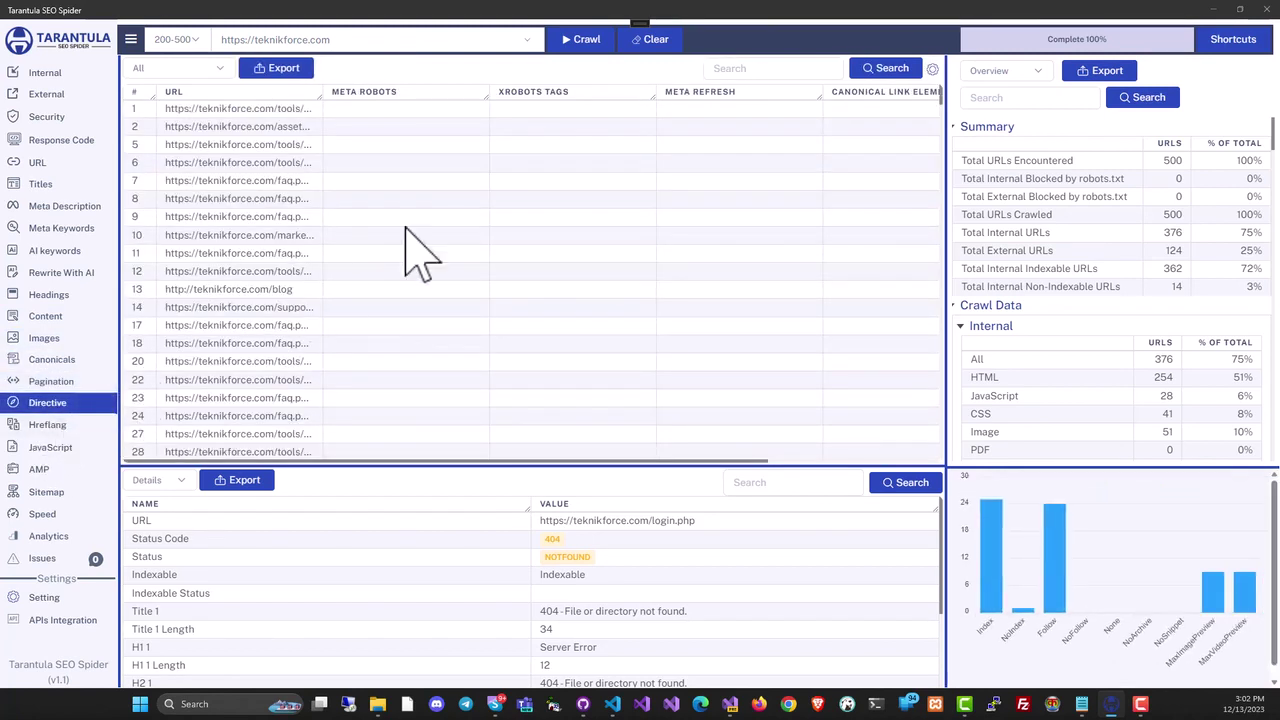
# Step: Step through JavaScript, AMP, page speed, PageSpeed API settings, Google Analytics and the empty issues log
pyautogui.click(60, 448)
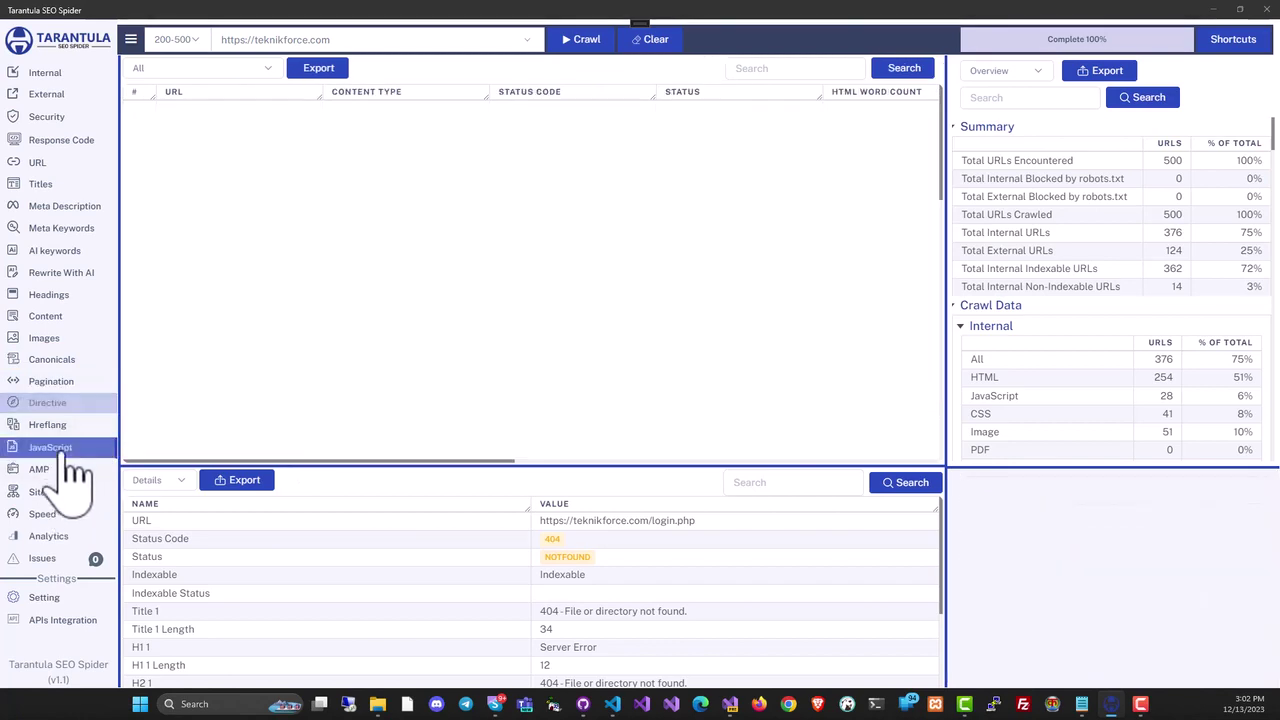
pyautogui.click(70, 472)
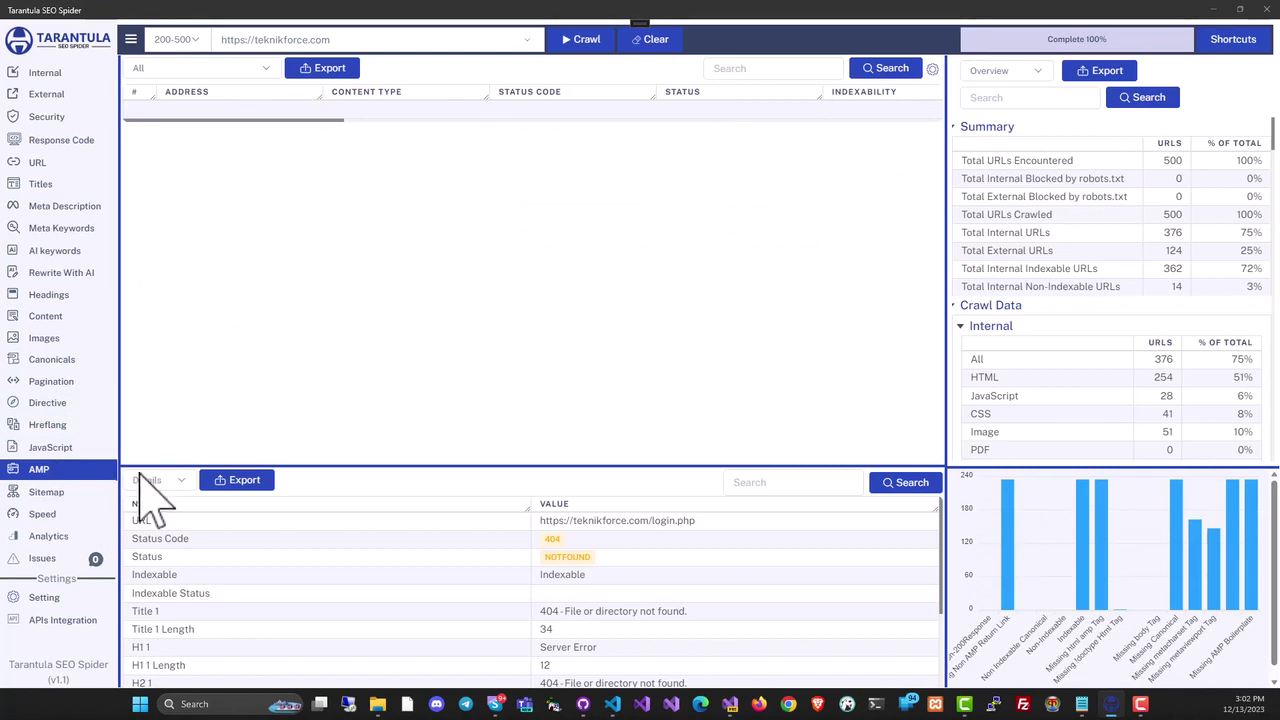
pyautogui.click(61, 515)
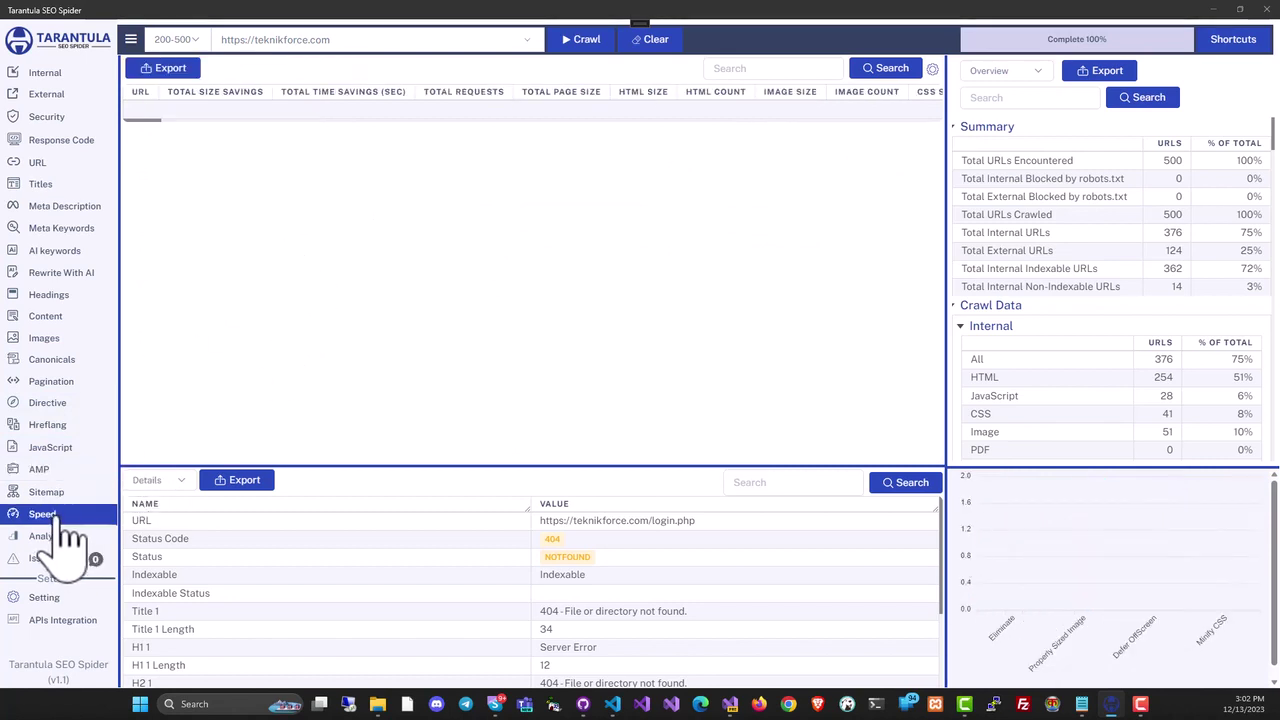
pyautogui.click(63, 620)
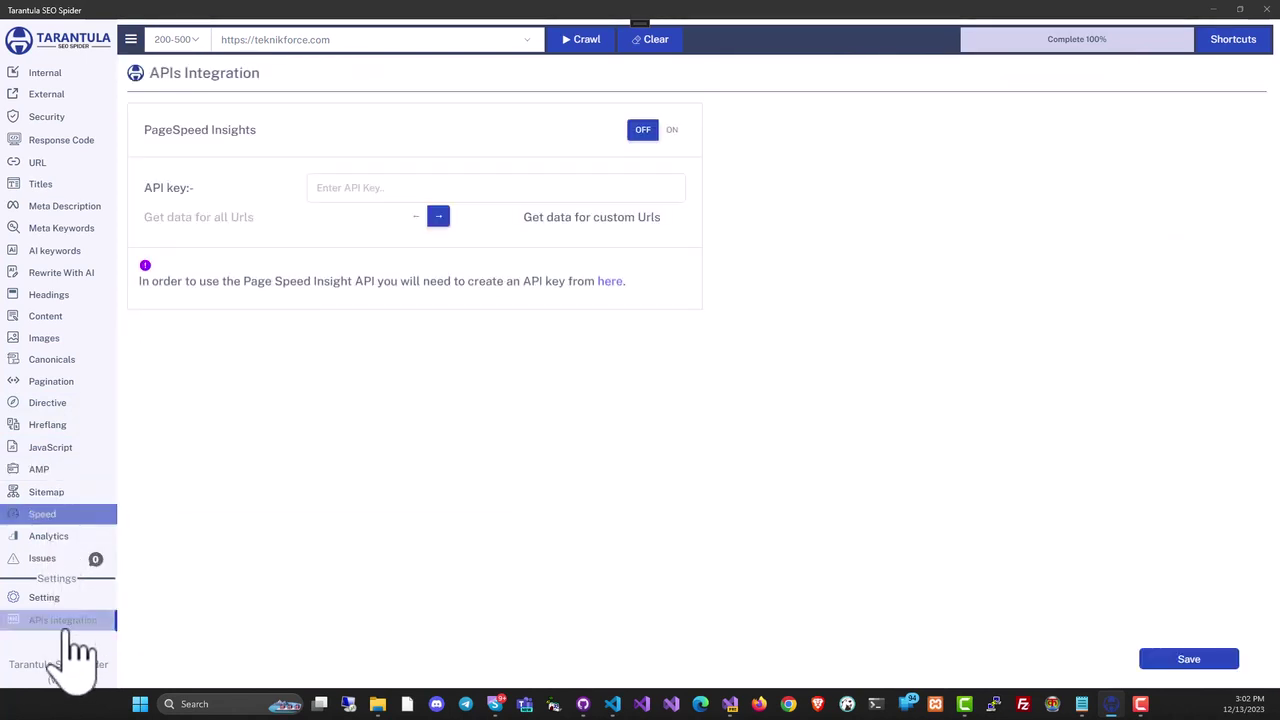
pyautogui.click(57, 516)
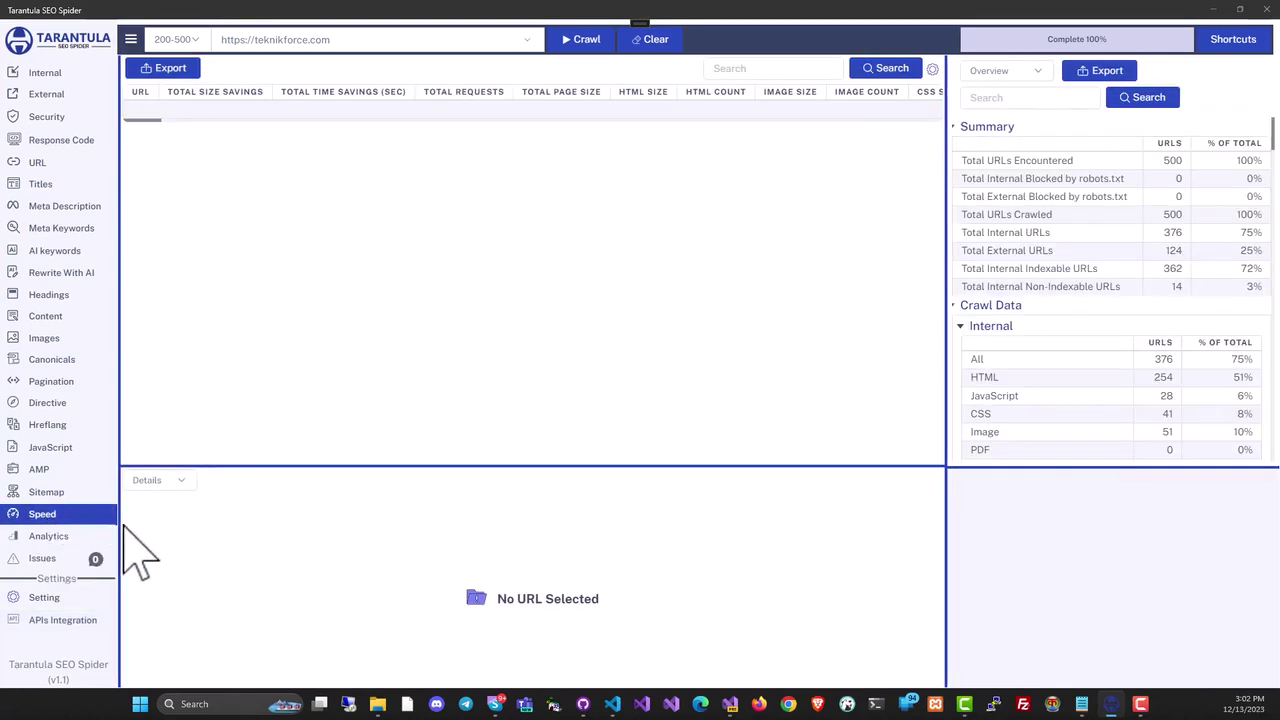
pyautogui.click(22, 537)
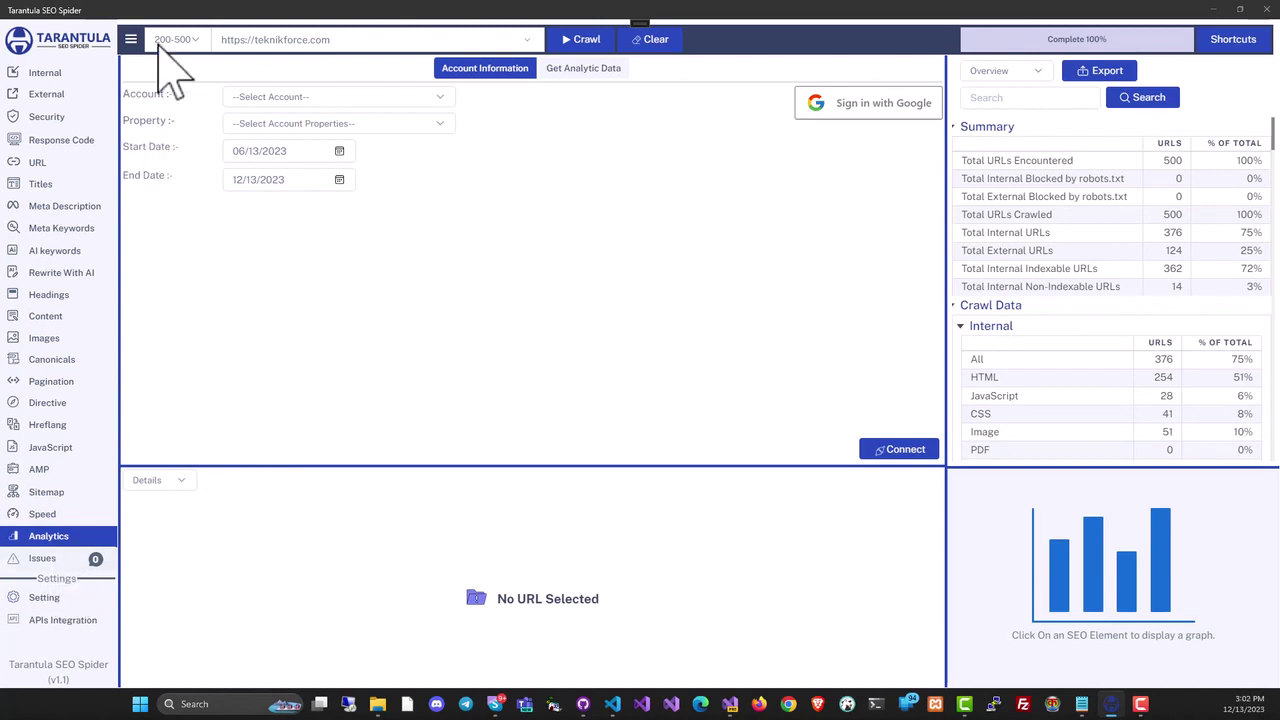
pyautogui.click(95, 560)
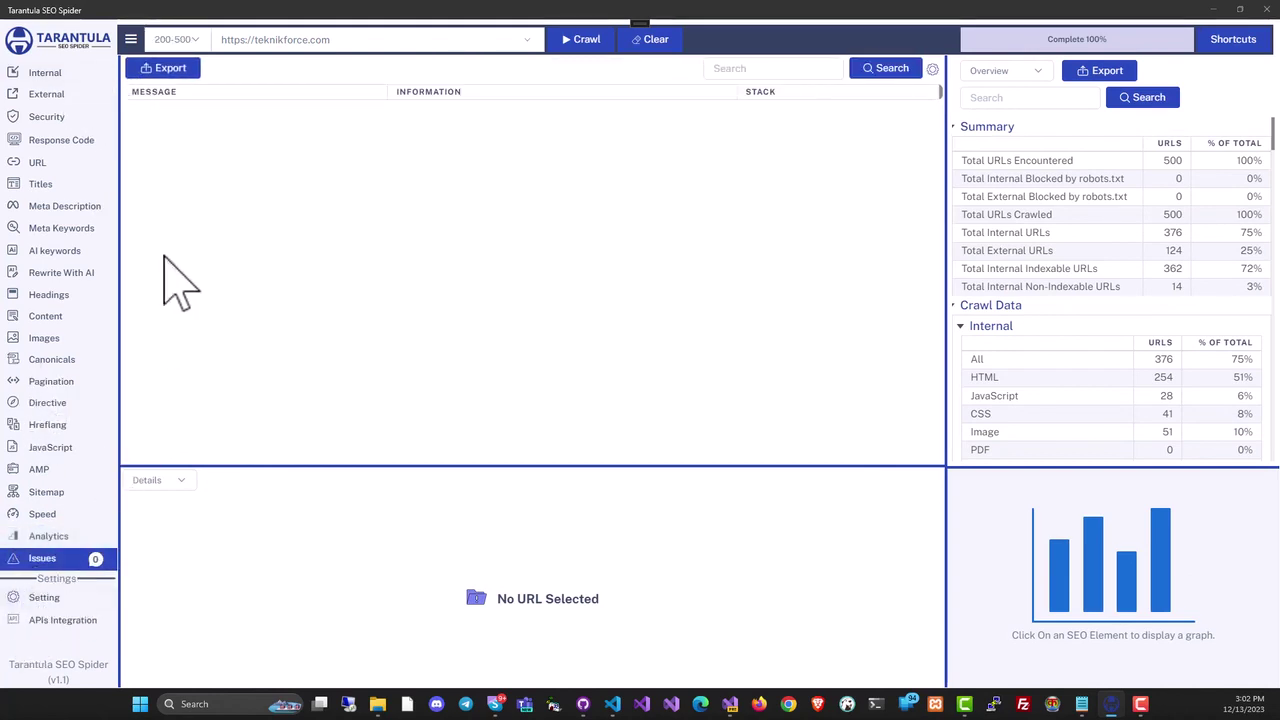
# Step: Open the External URLs report and scroll the overview down to the security findings
pyautogui.click(46, 94)
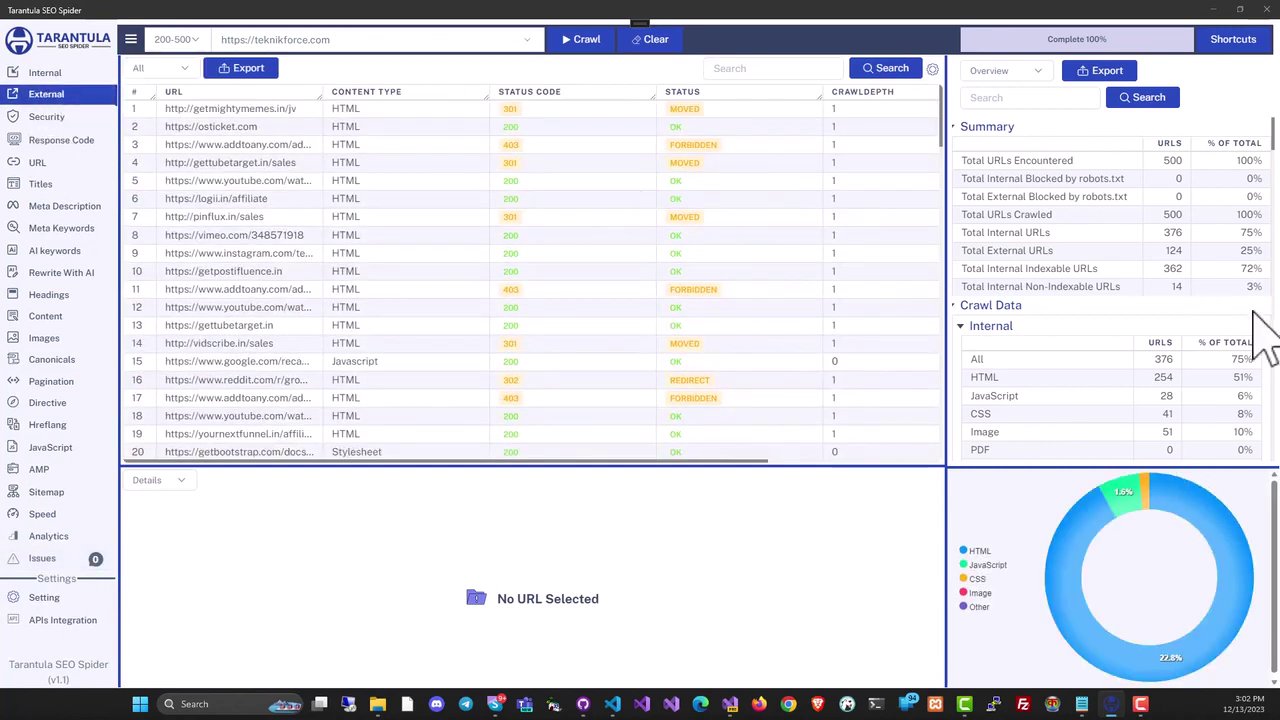
pyautogui.scroll(-1, 1100, 180)
pyautogui.scroll(-2, 1100, 180)
pyautogui.scroll(-3, 1089, 208)
pyautogui.scroll(-3, 1094, 228)
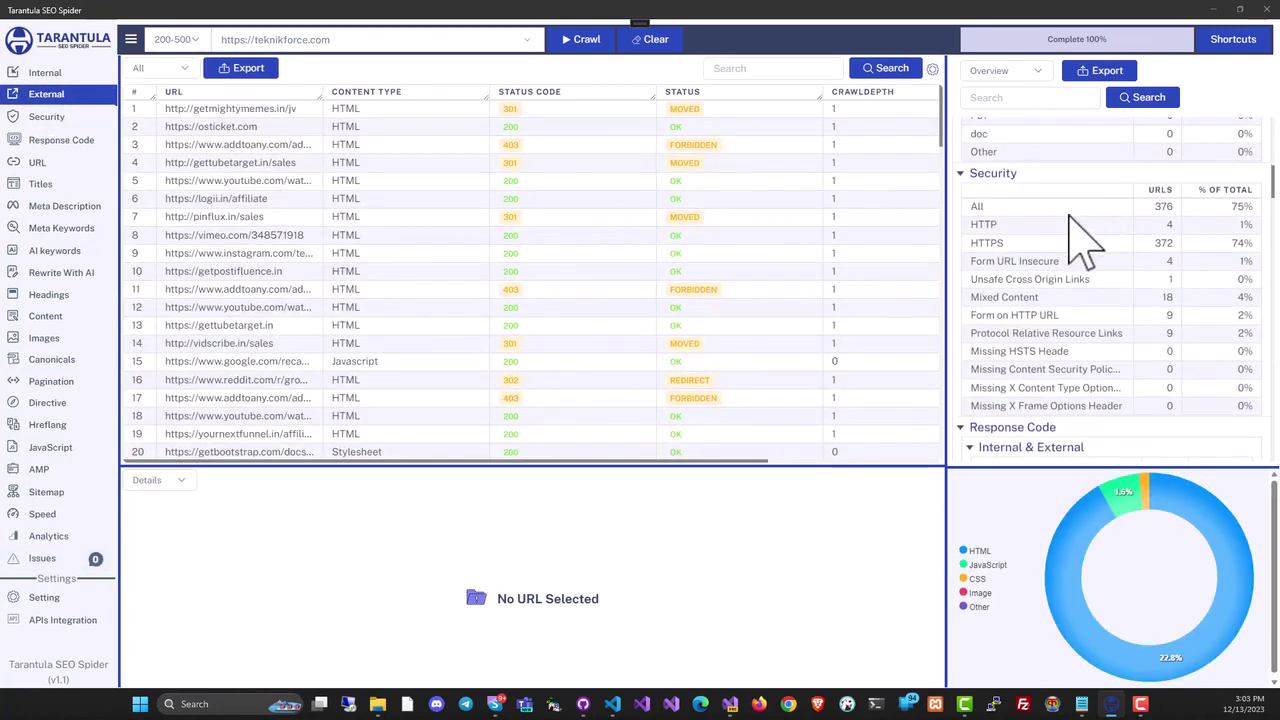
# Step: Step through insecure forms, unsafe cross-origin links, 18 mixed content URLs and Form on HTTP URL, ending on Missing HSTS Header
pyautogui.click(1020, 261)
pyautogui.click(1015, 281)
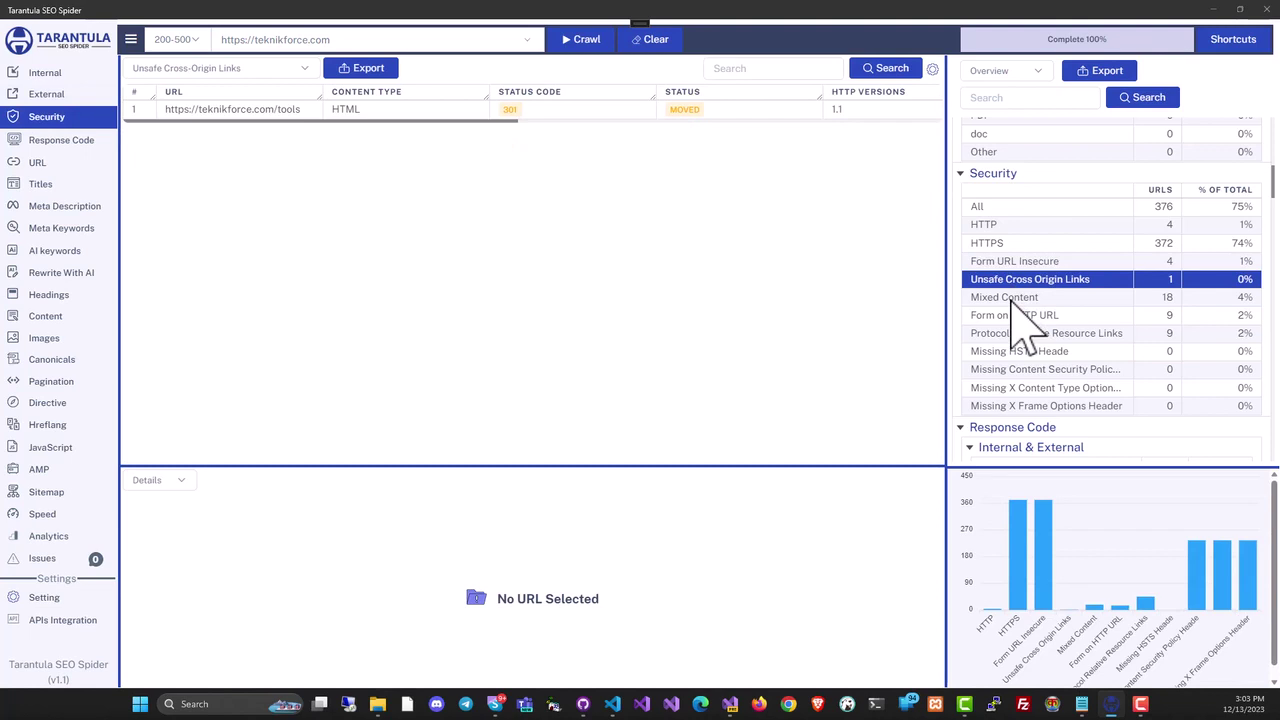
pyautogui.click(1010, 298)
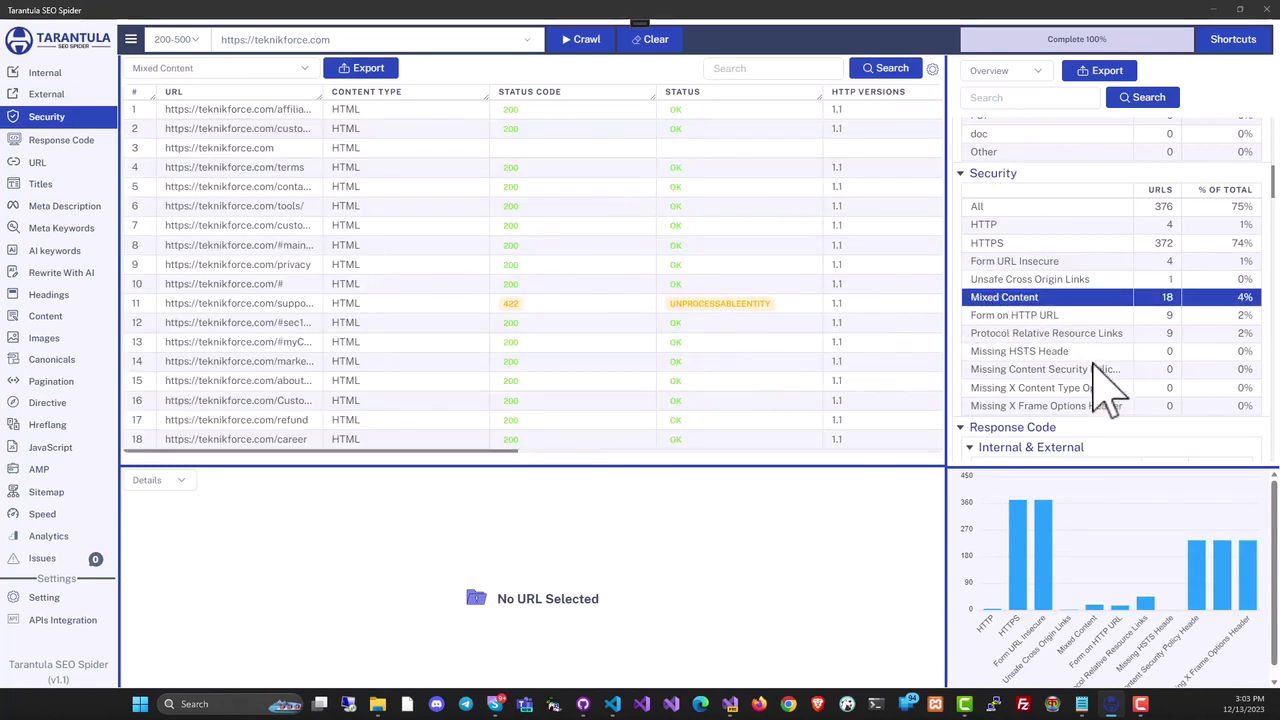
pyautogui.click(1068, 316)
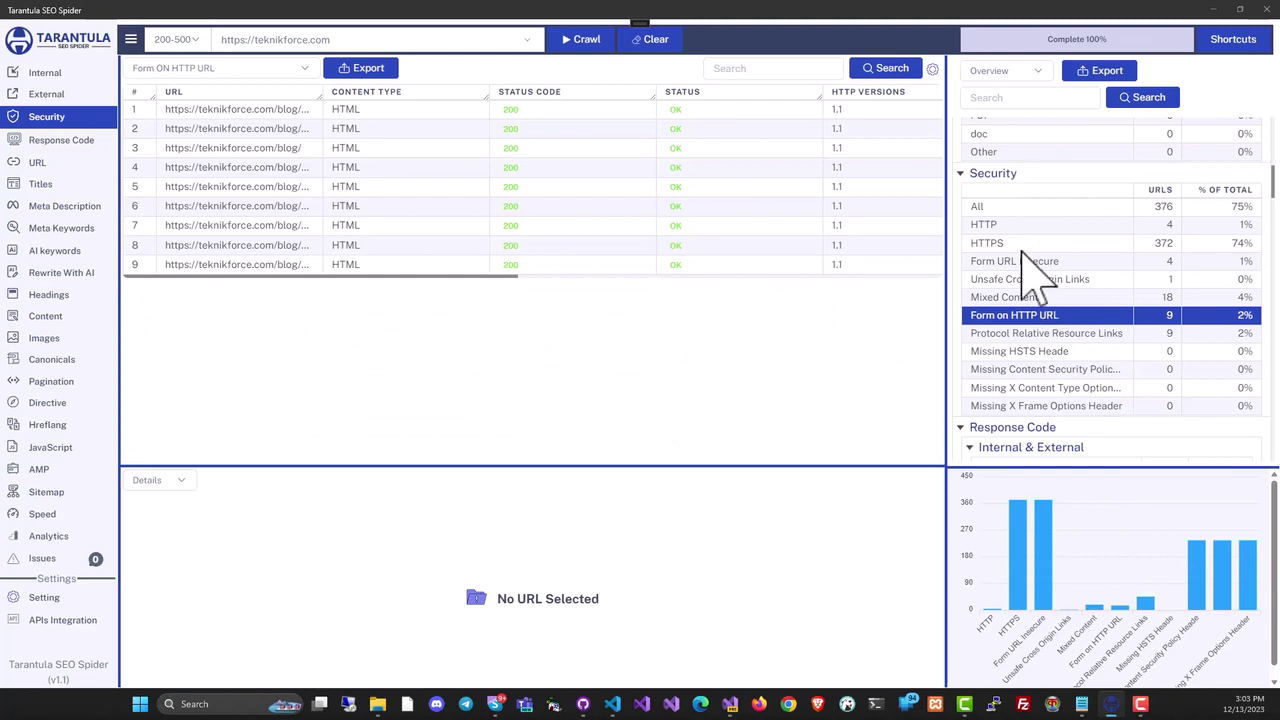
pyautogui.click(1043, 334)
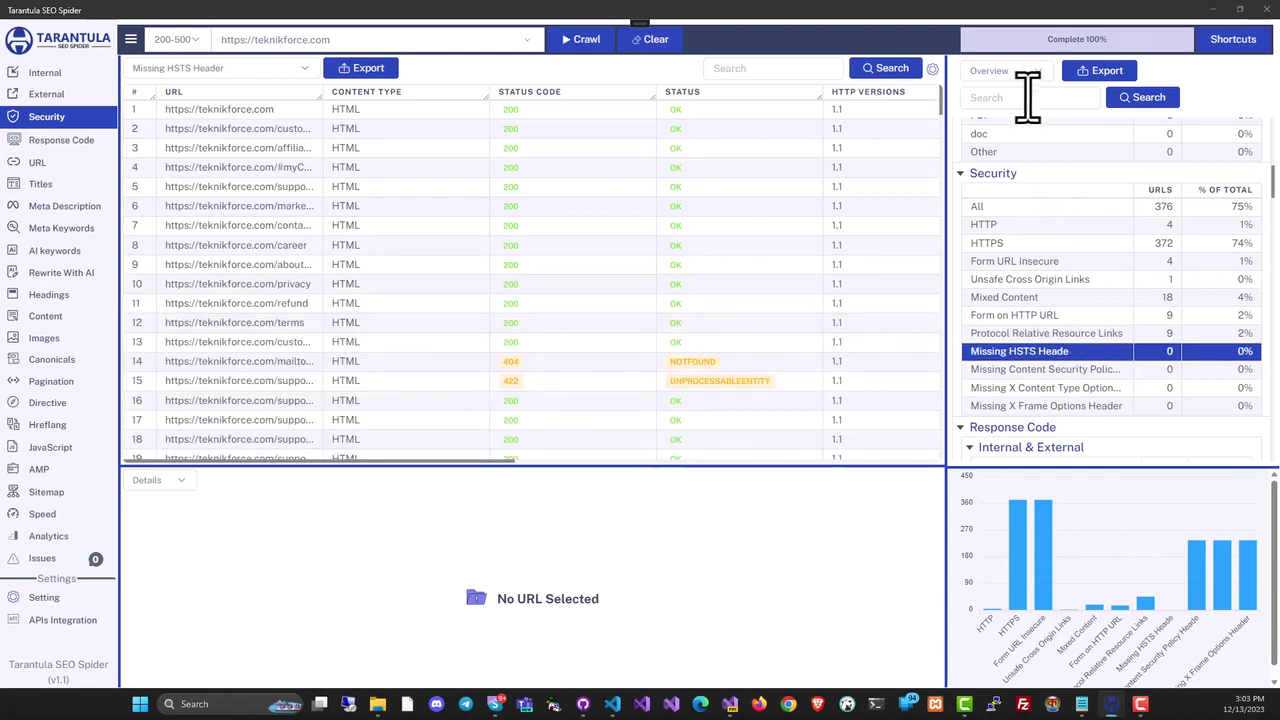
pyautogui.click(1030, 71)
pyautogui.click(1030, 111)
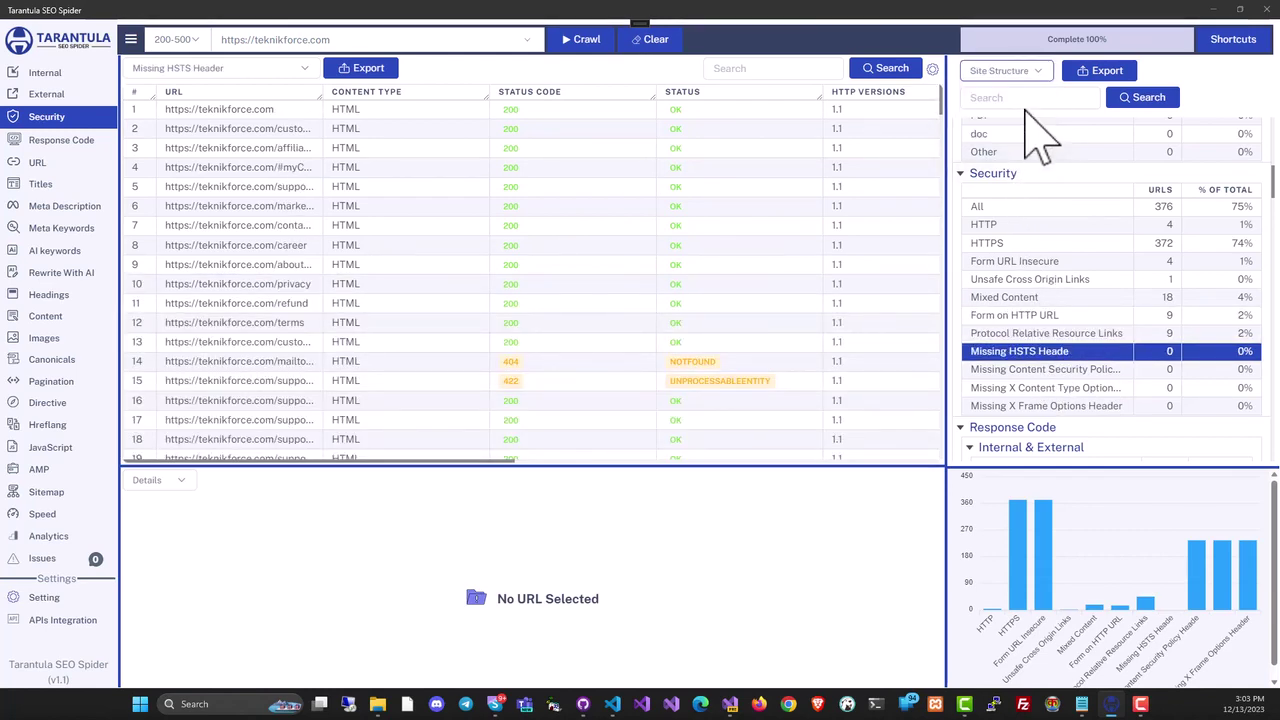
pyautogui.scroll(-3, 1065, 270)
pyautogui.scroll(-3, 1067, 271)
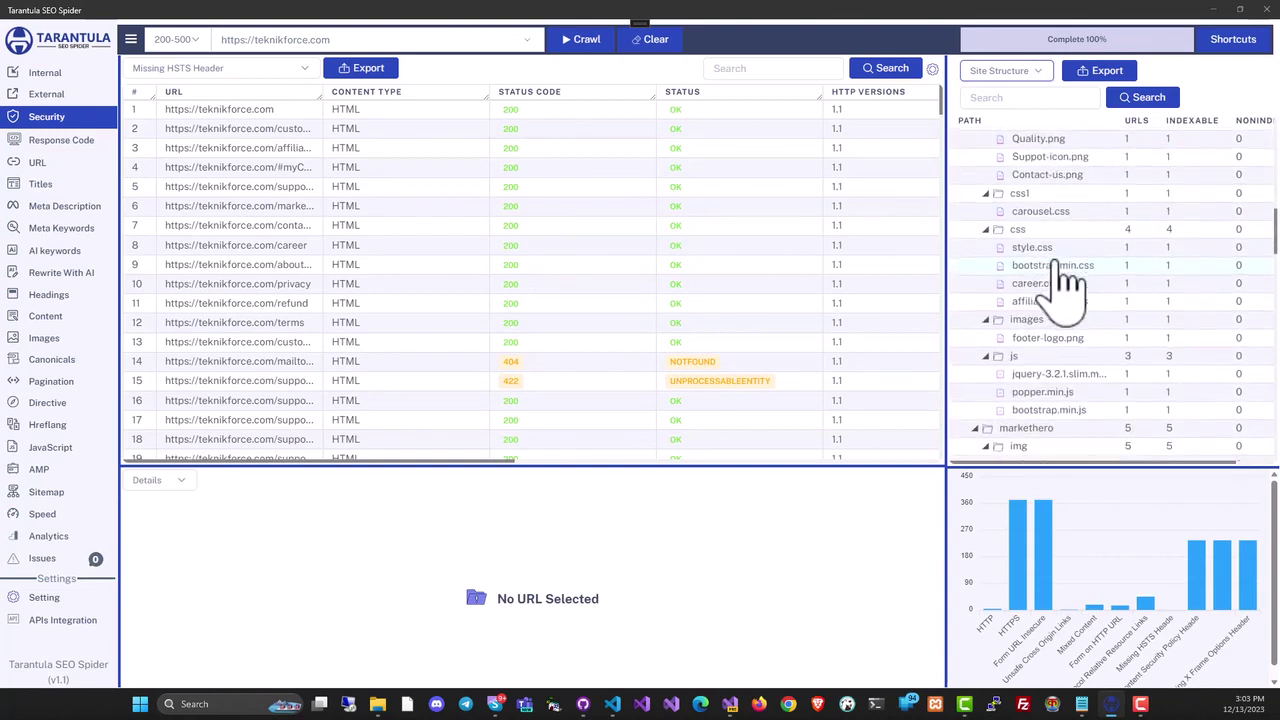
pyautogui.scroll(-3, 1069, 271)
pyautogui.scroll(-3, 1072, 272)
pyautogui.scroll(3, 1073, 285)
pyautogui.scroll(3, 1071, 286)
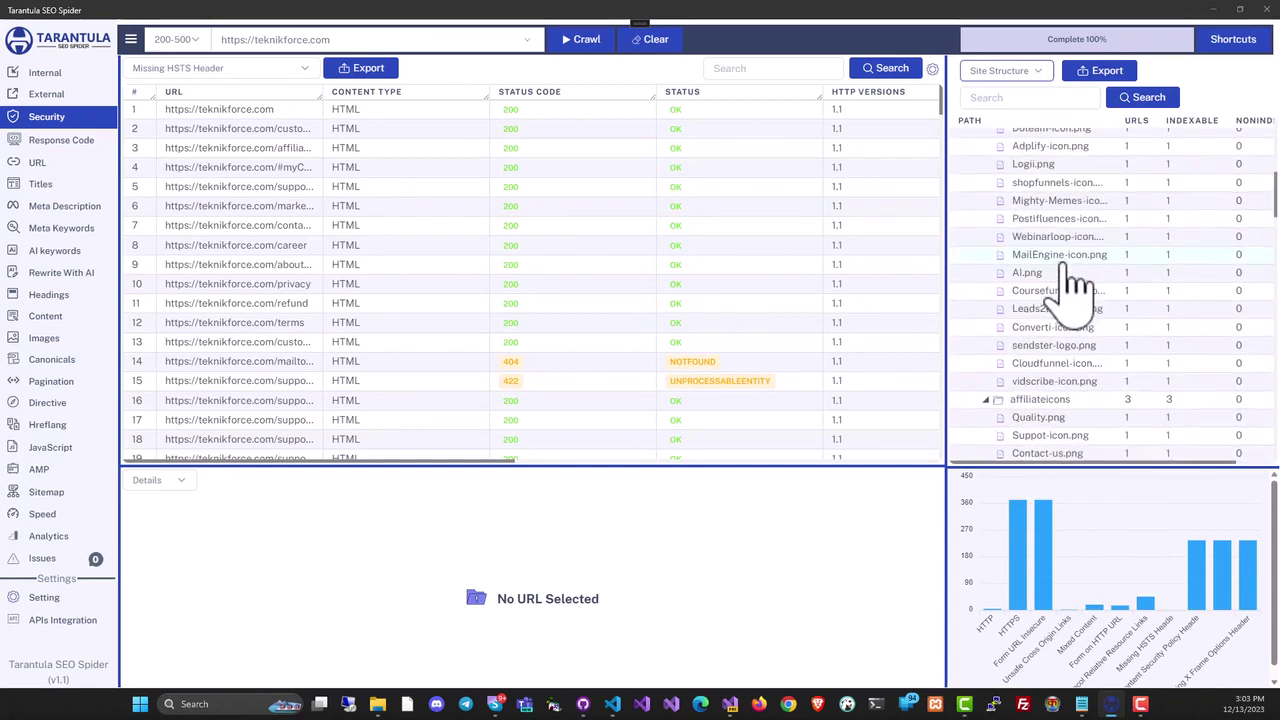
pyautogui.scroll(3, 1060, 286)
pyautogui.scroll(3, 1058, 275)
pyautogui.click(1030, 72)
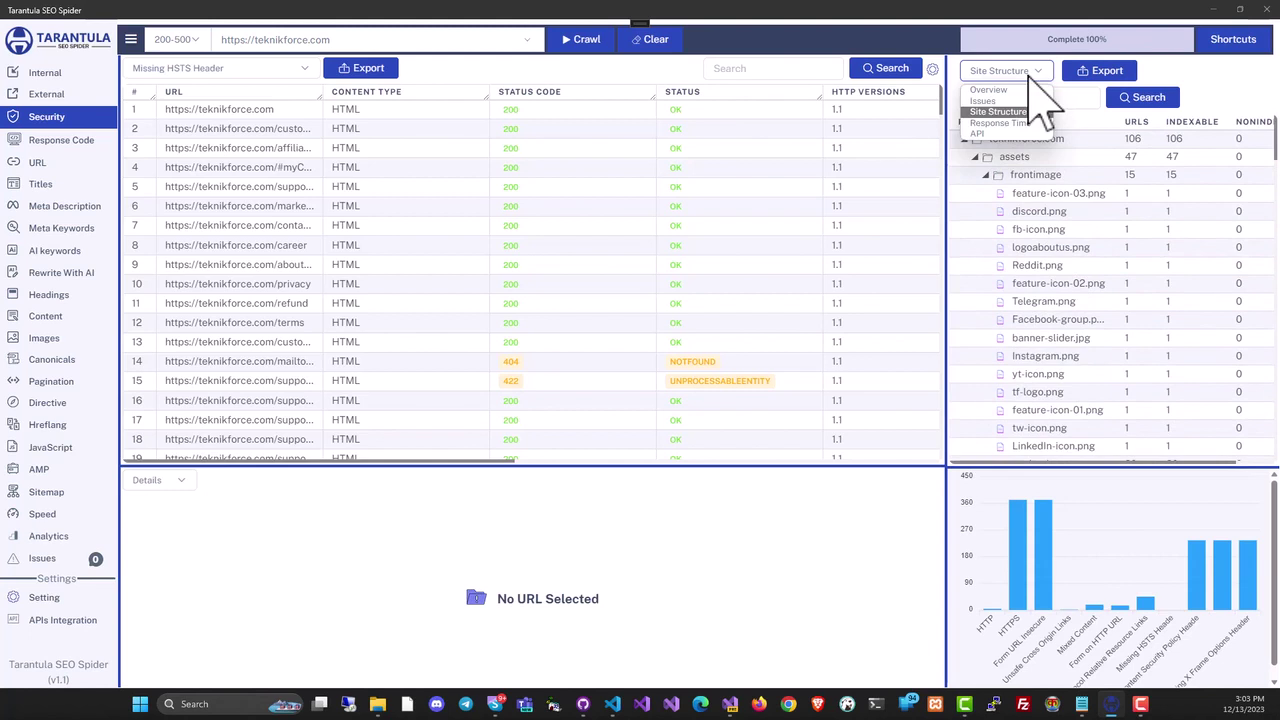
pyautogui.click(1024, 130)
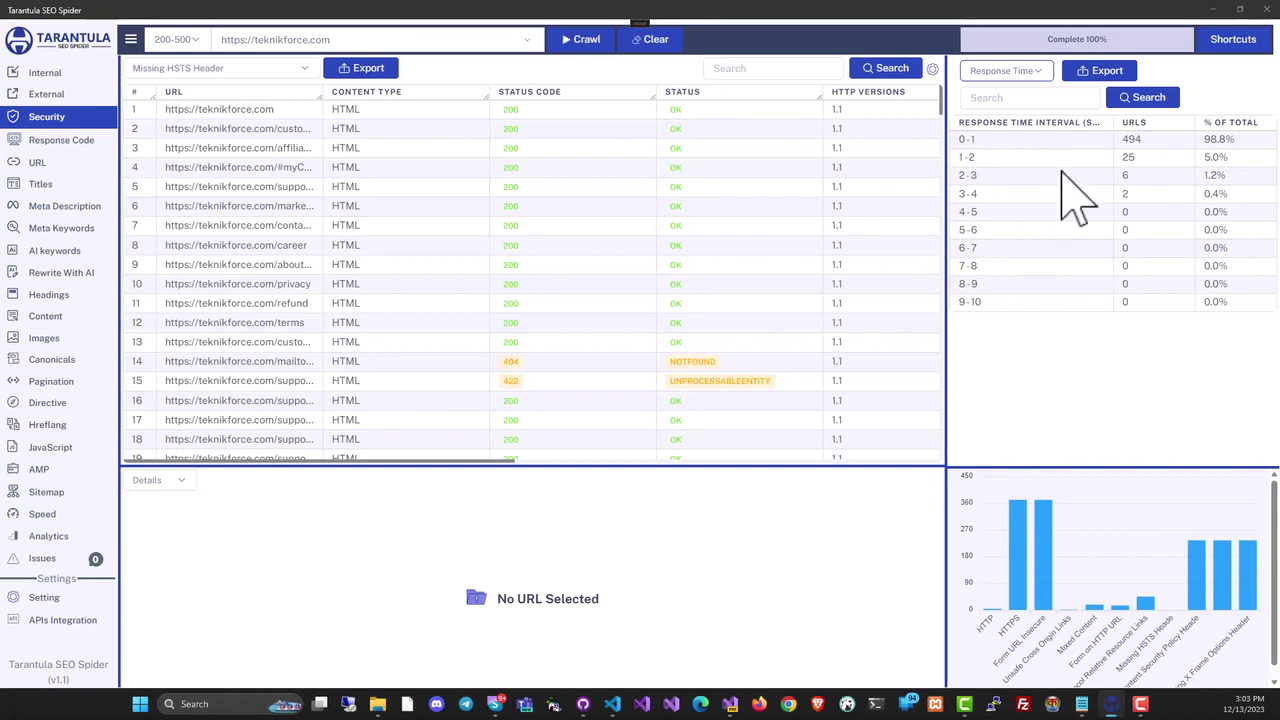
pyautogui.click(1010, 72)
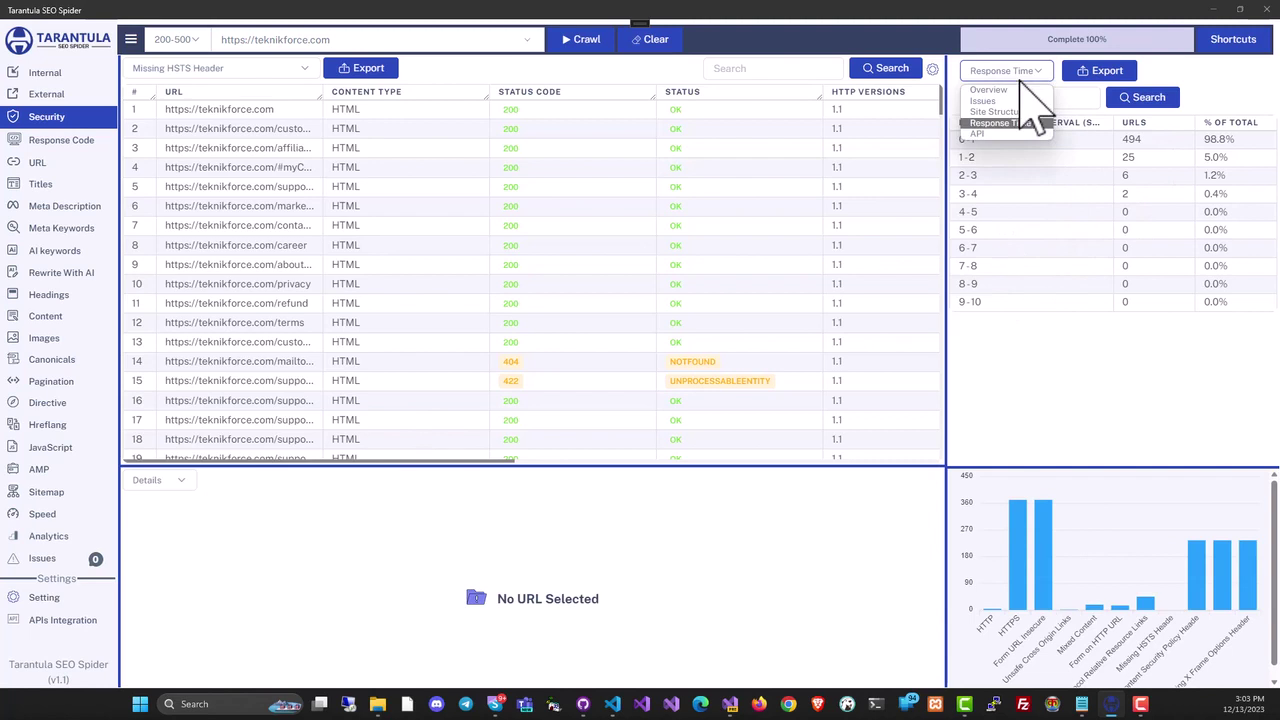
pyautogui.click(1001, 134)
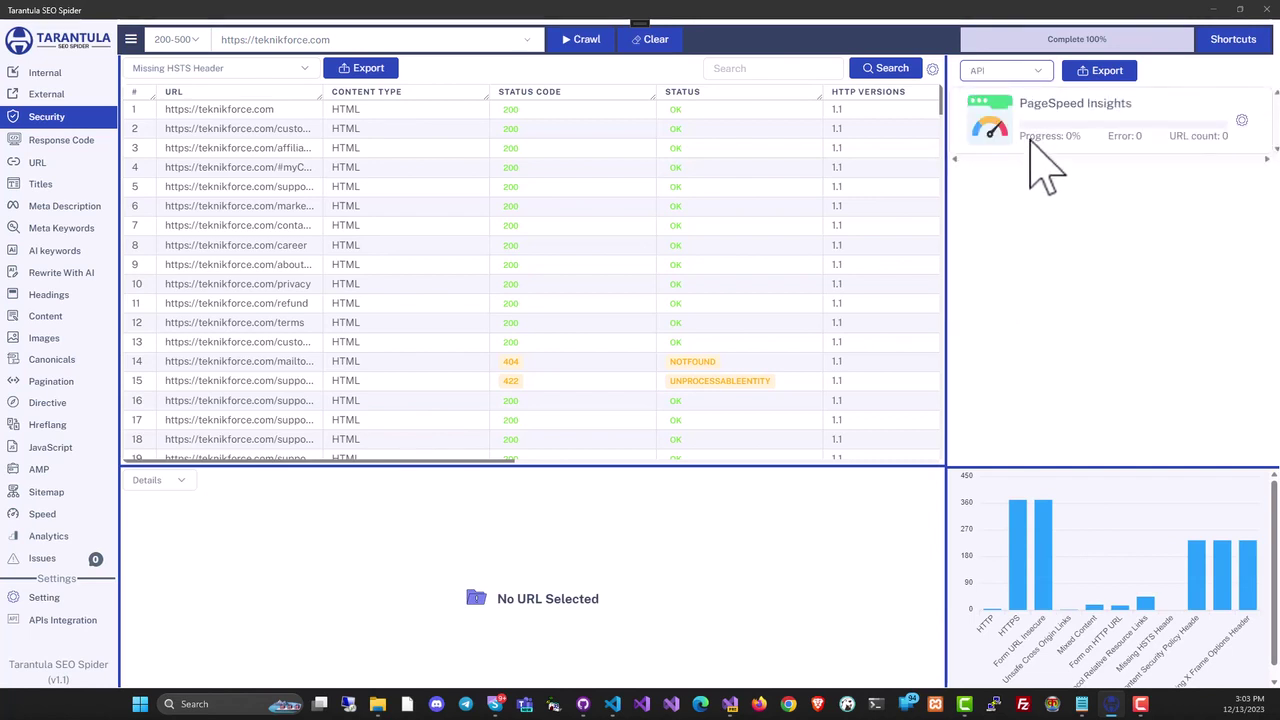
pyautogui.click(1018, 77)
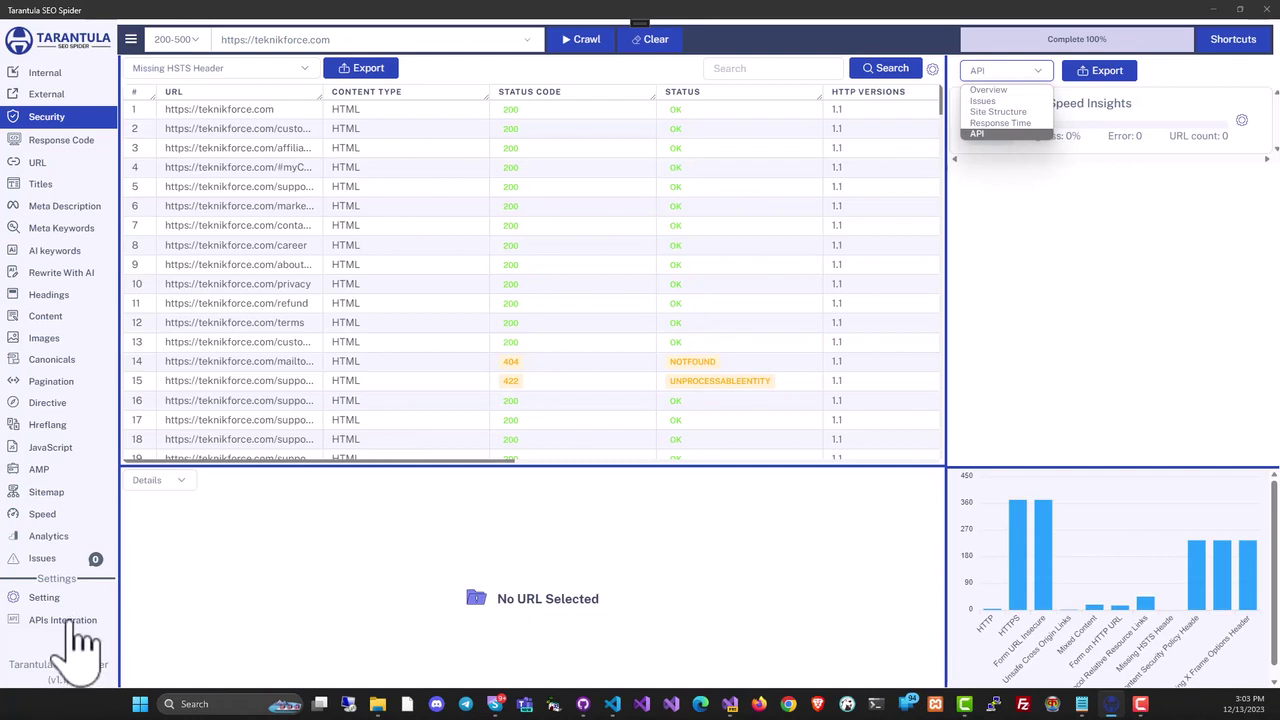
# Step: Switch to the Internal URLs list and review the WP YT Blogger tool page's details
pyautogui.click(990, 90)
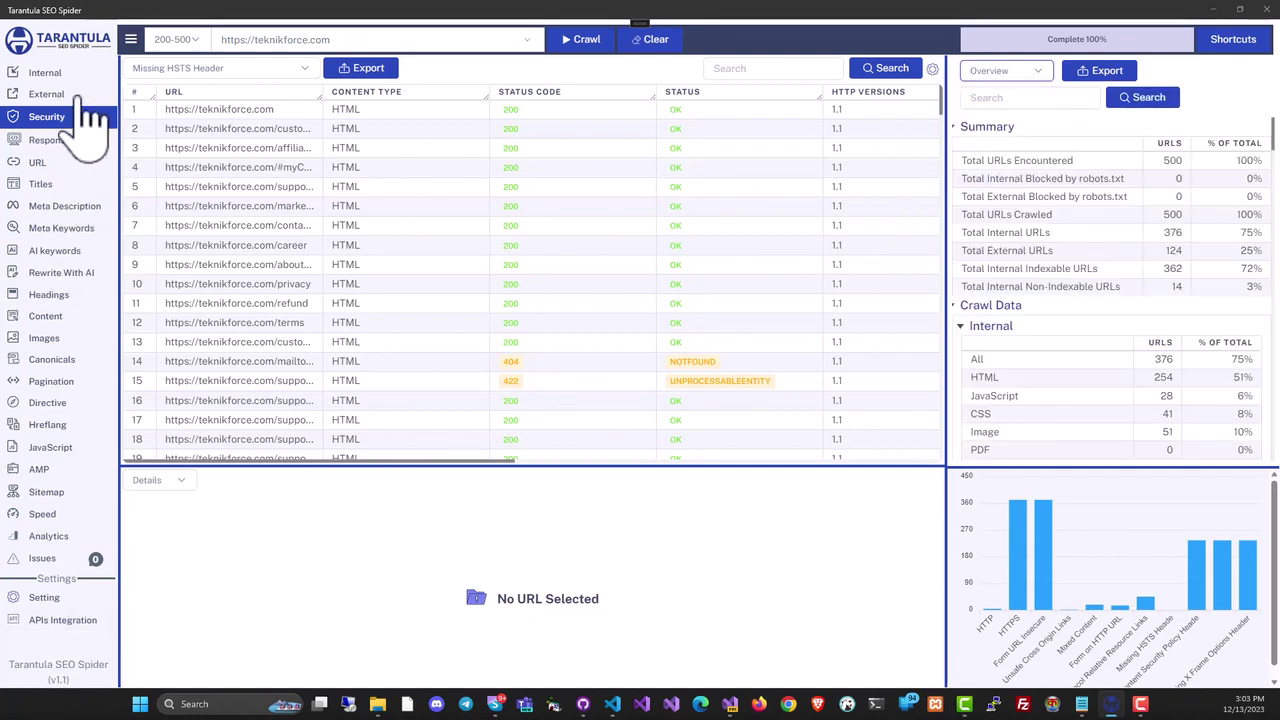
pyautogui.click(45, 72)
pyautogui.moveTo(256, 128); pyautogui.dragTo(255, 148)
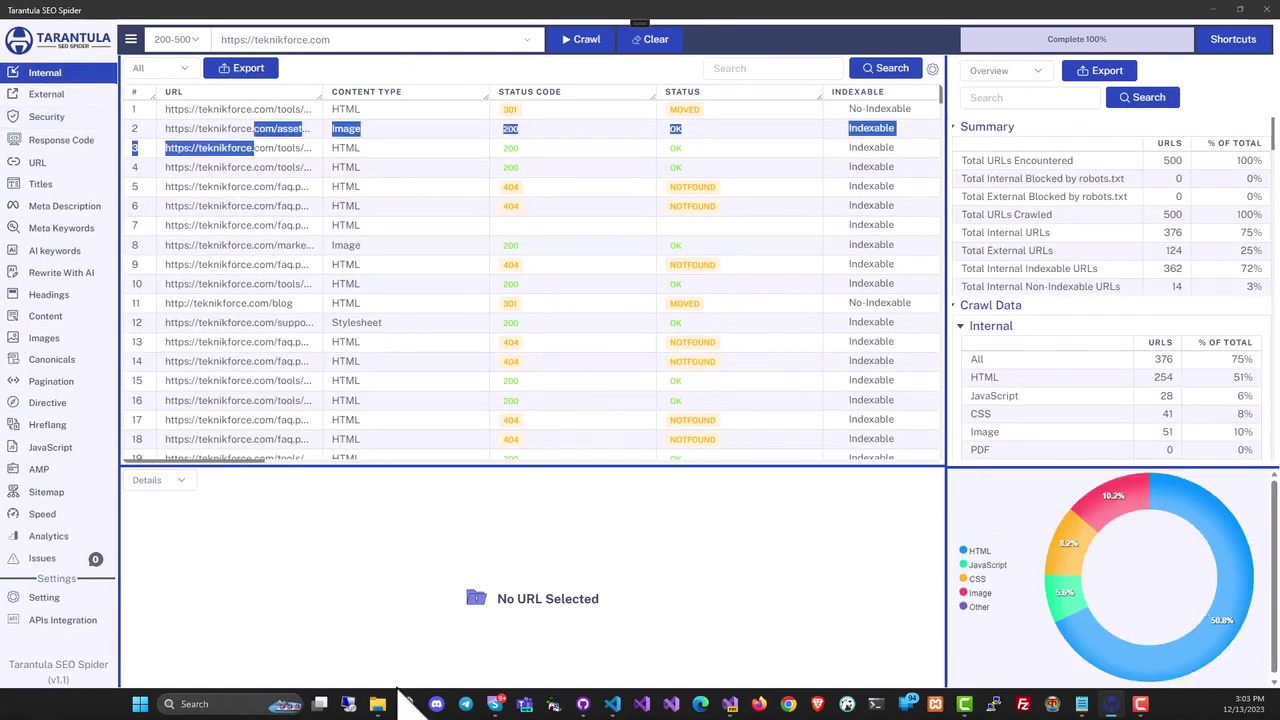
pyautogui.click(240, 168)
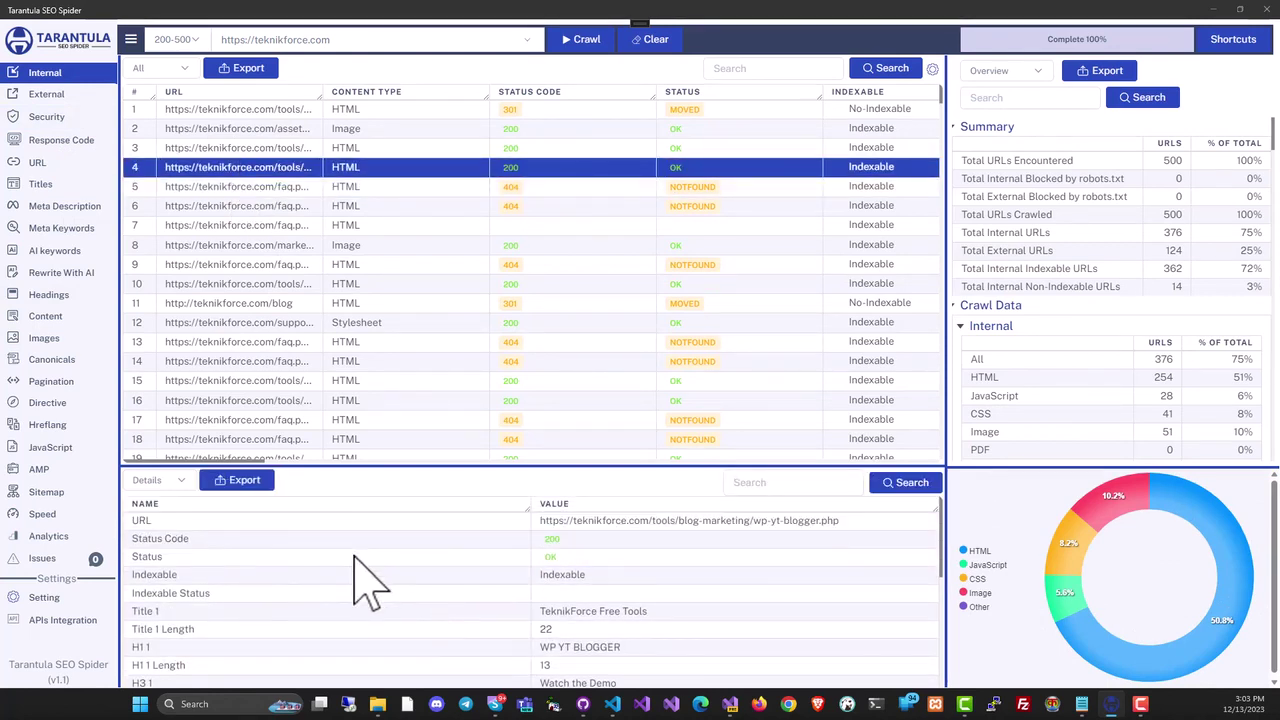
pyautogui.scroll(-2, 460, 592)
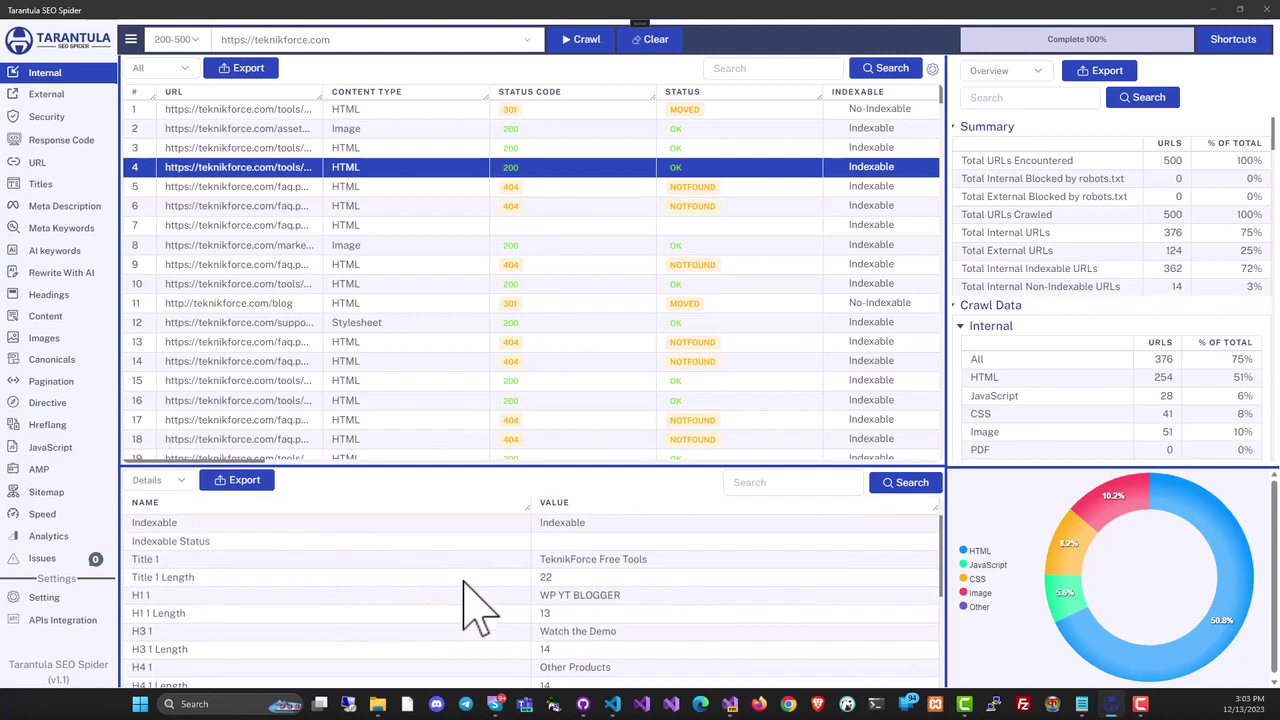
pyautogui.scroll(-1, 475, 604)
pyautogui.scroll(-2, 440, 620)
pyautogui.scroll(-2, 500, 600)
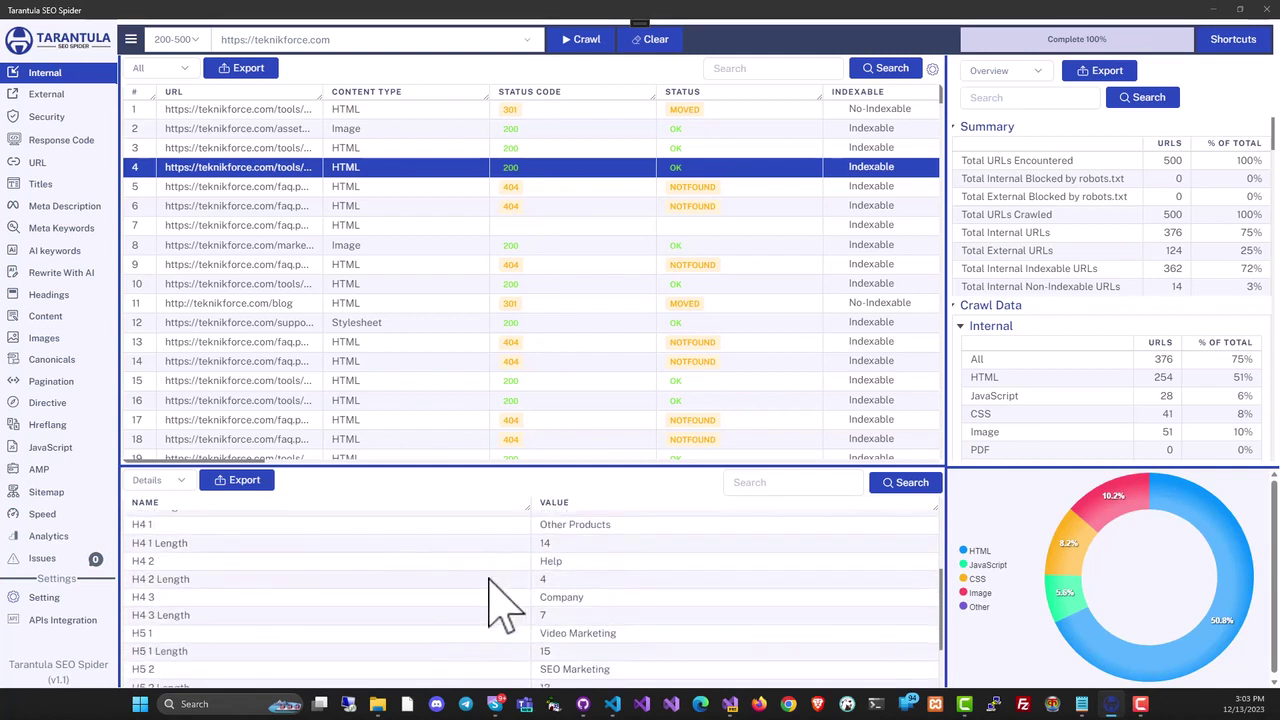
pyautogui.scroll(-2, 540, 615)
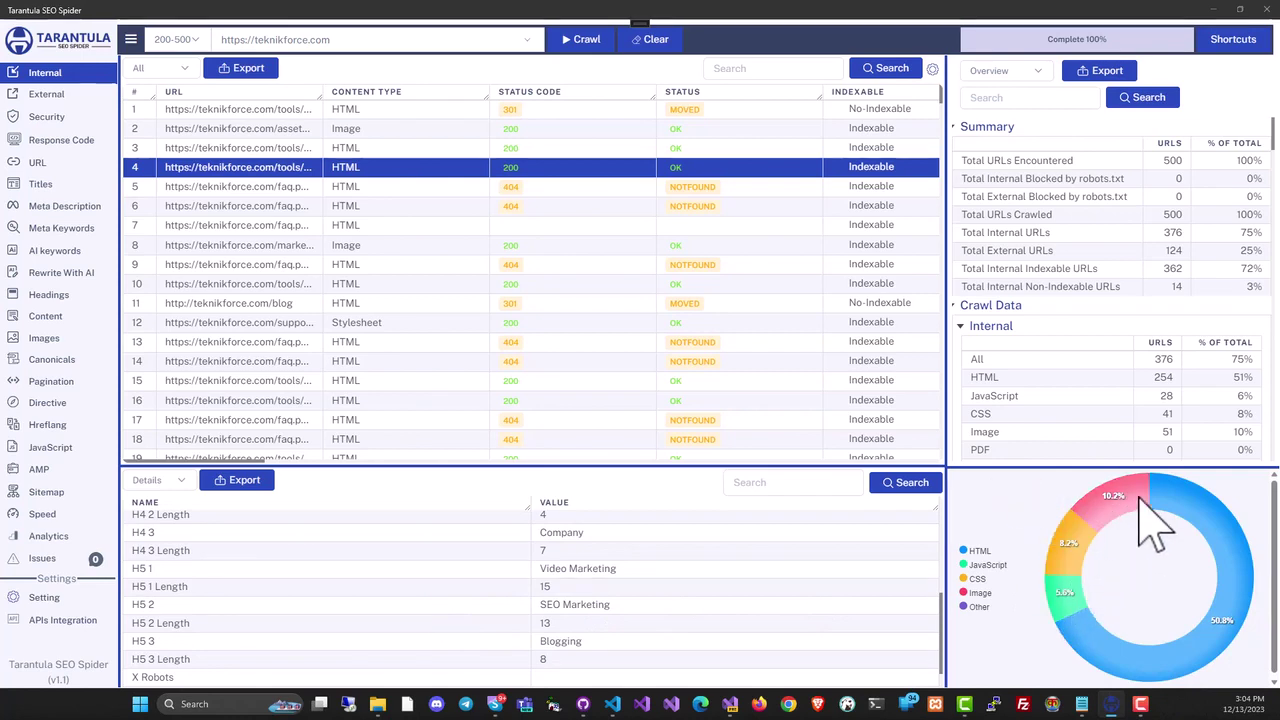
# Step: Inspect the stylesheet URL, the Content word counts, and the teknikforce-logo.png image's details
pyautogui.click(421, 320)
pyautogui.click(45, 316)
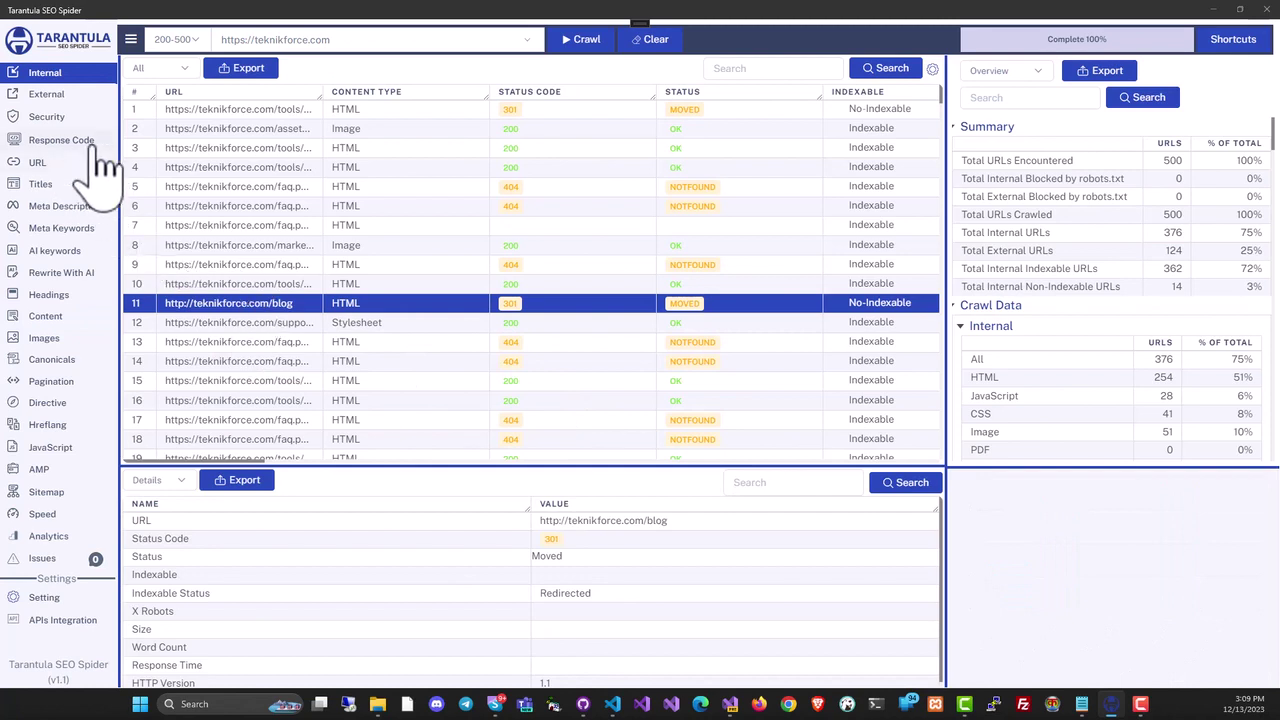
pyautogui.click(268, 245)
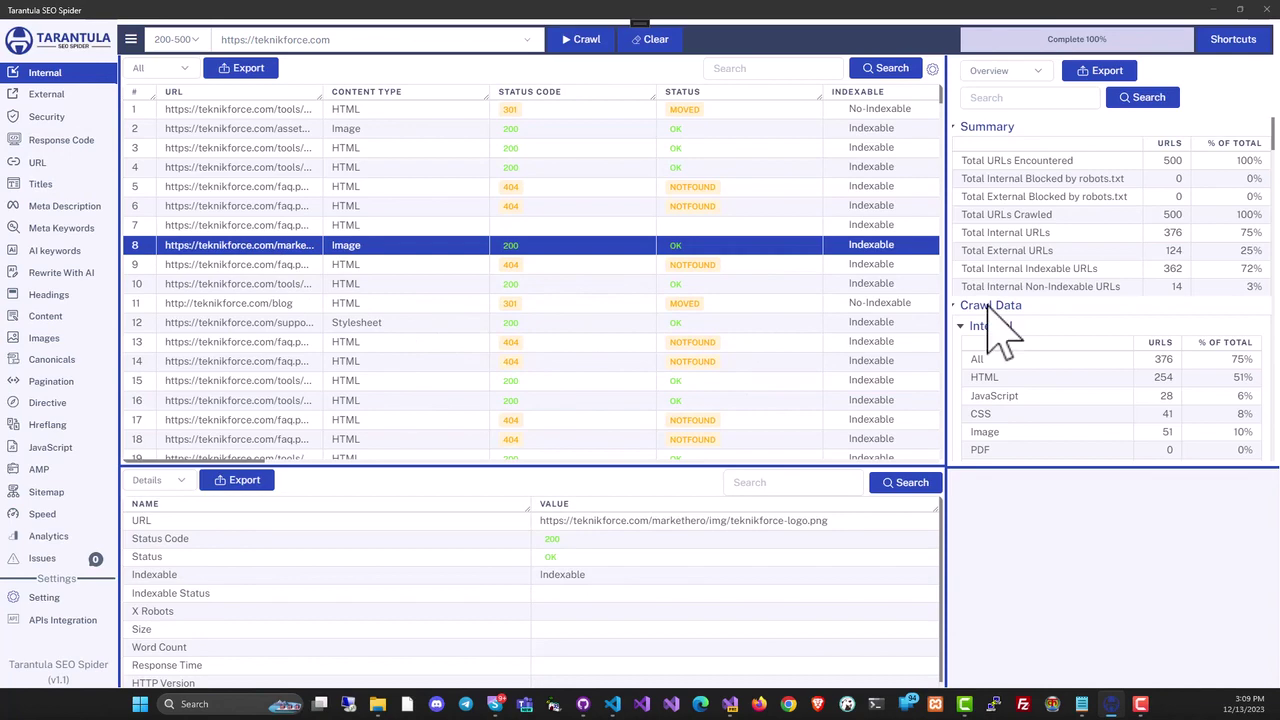
pyautogui.click(1240, 40)
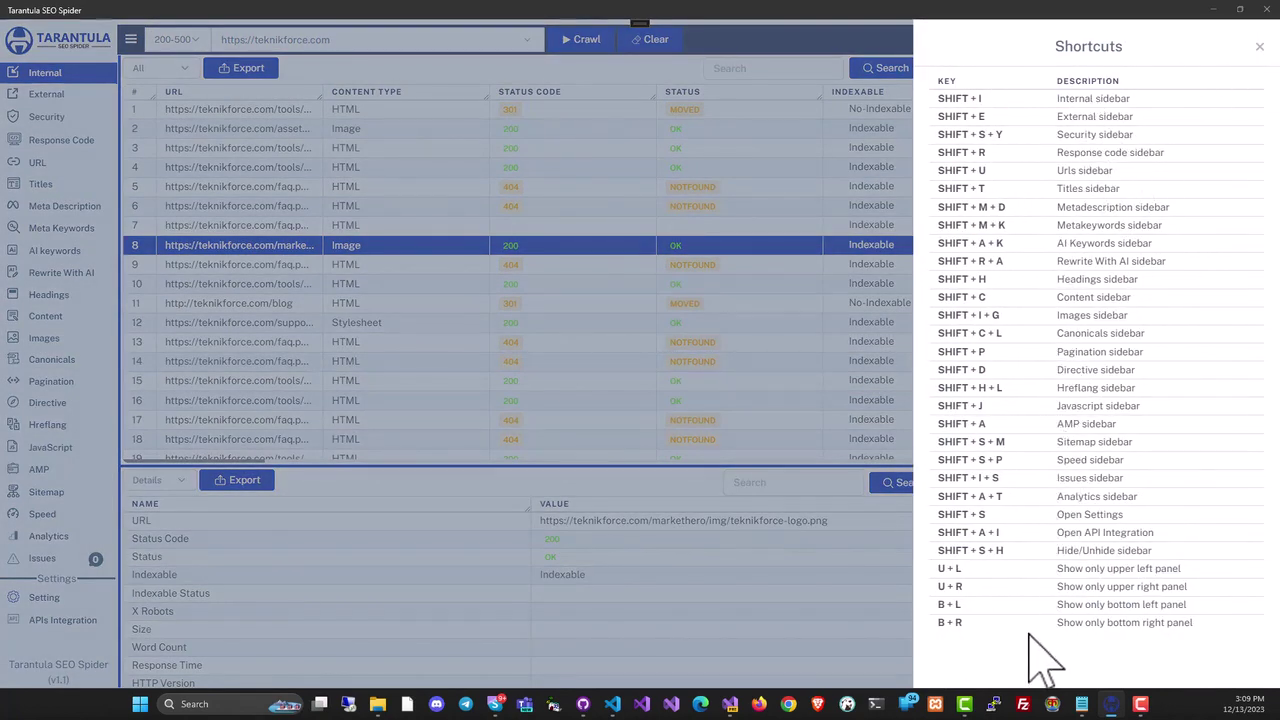
pyautogui.click(1257, 50)
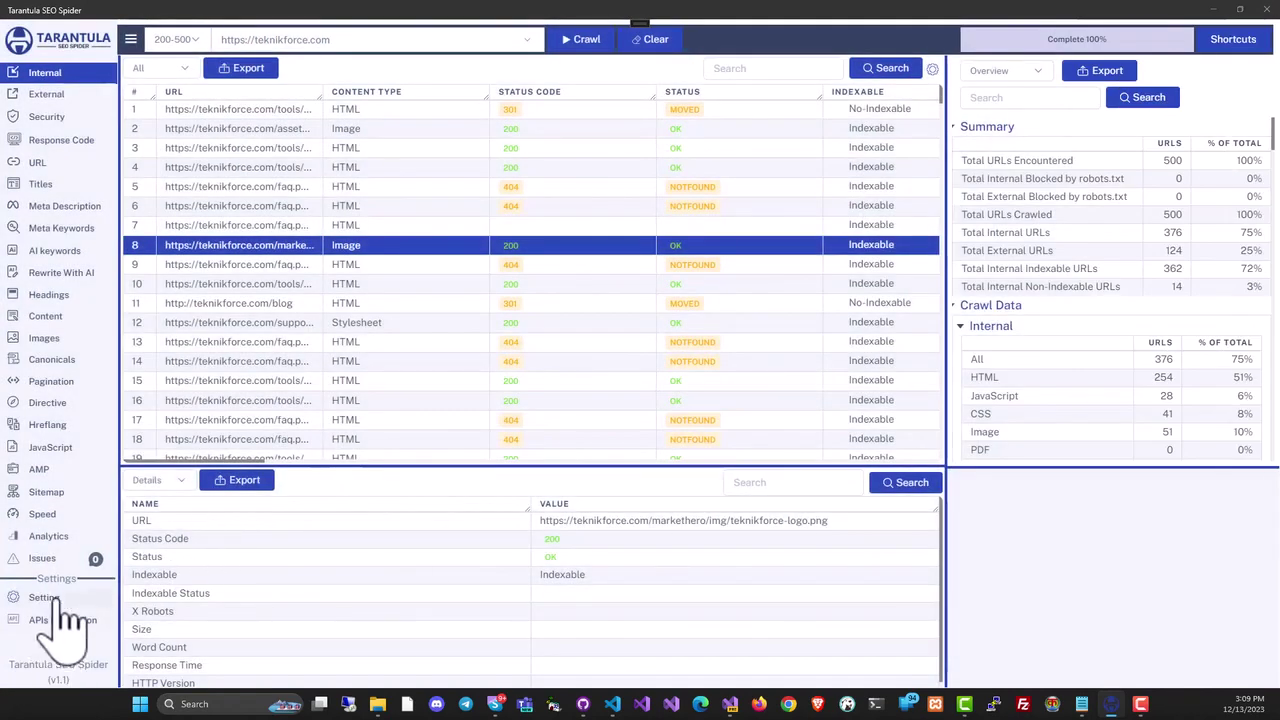
pyautogui.click(44, 597)
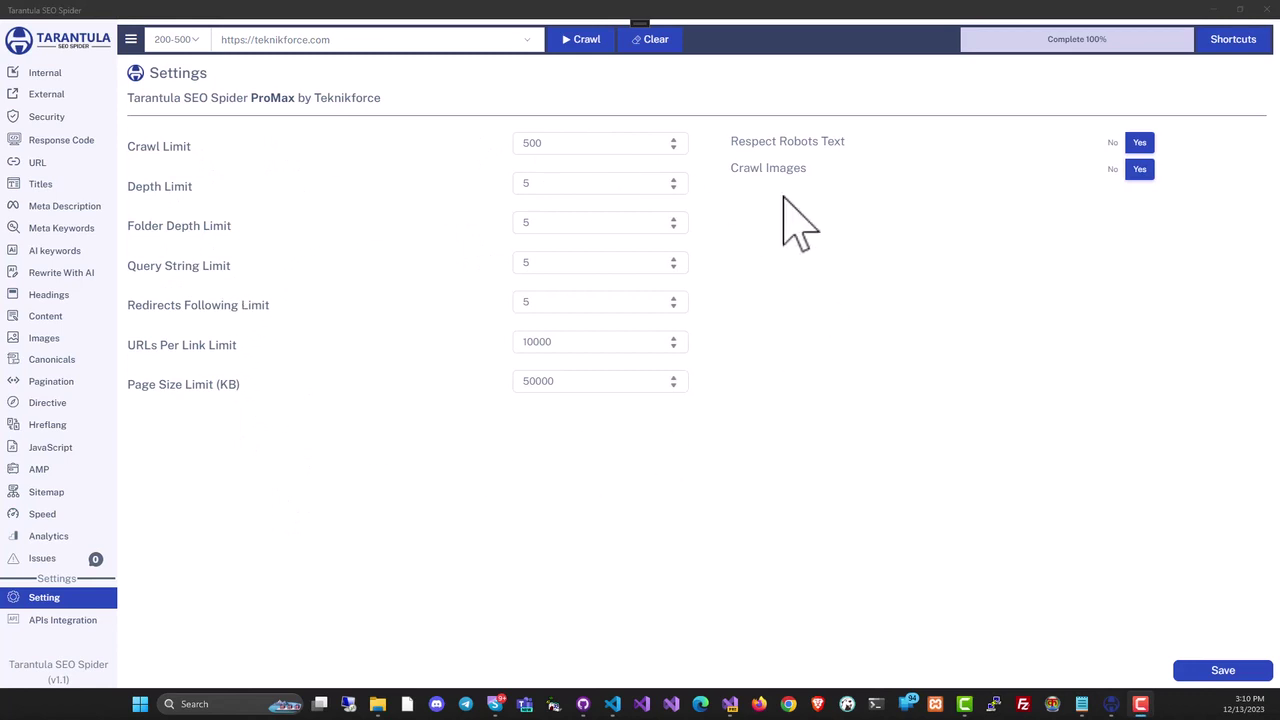
pyautogui.click(44, 73)
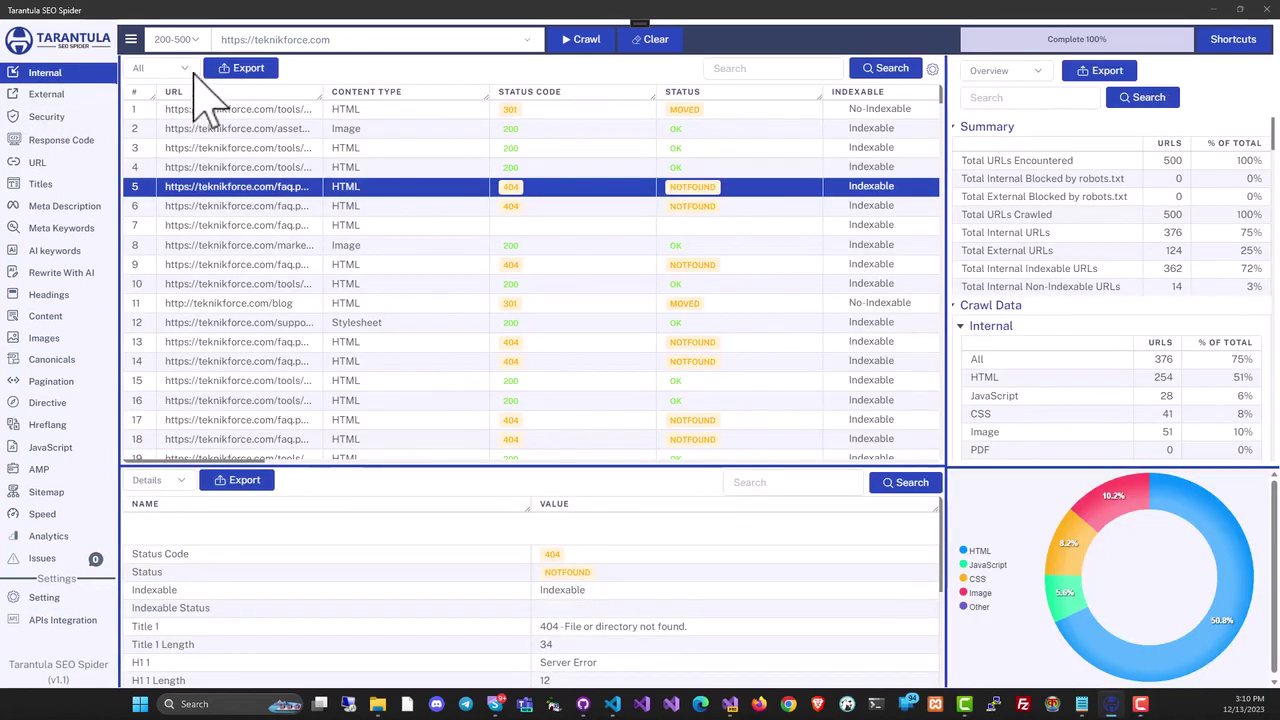
pyautogui.click(260, 76)
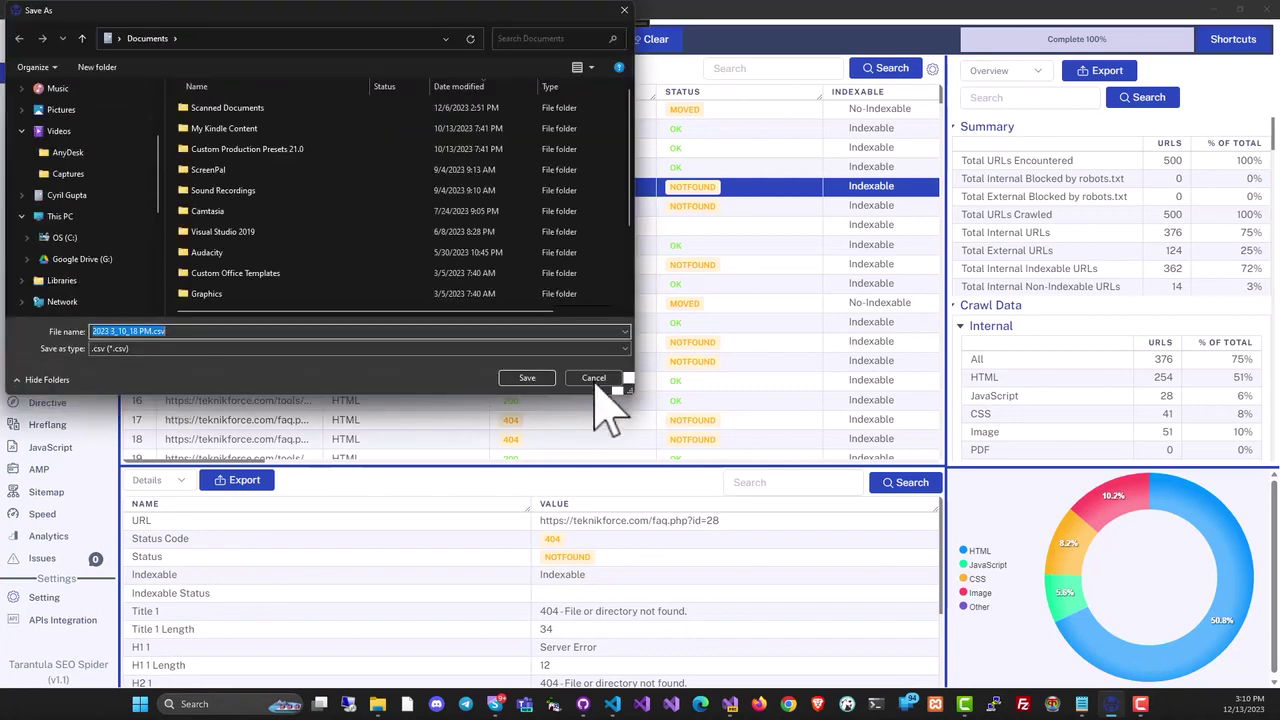
pyautogui.click(597, 377)
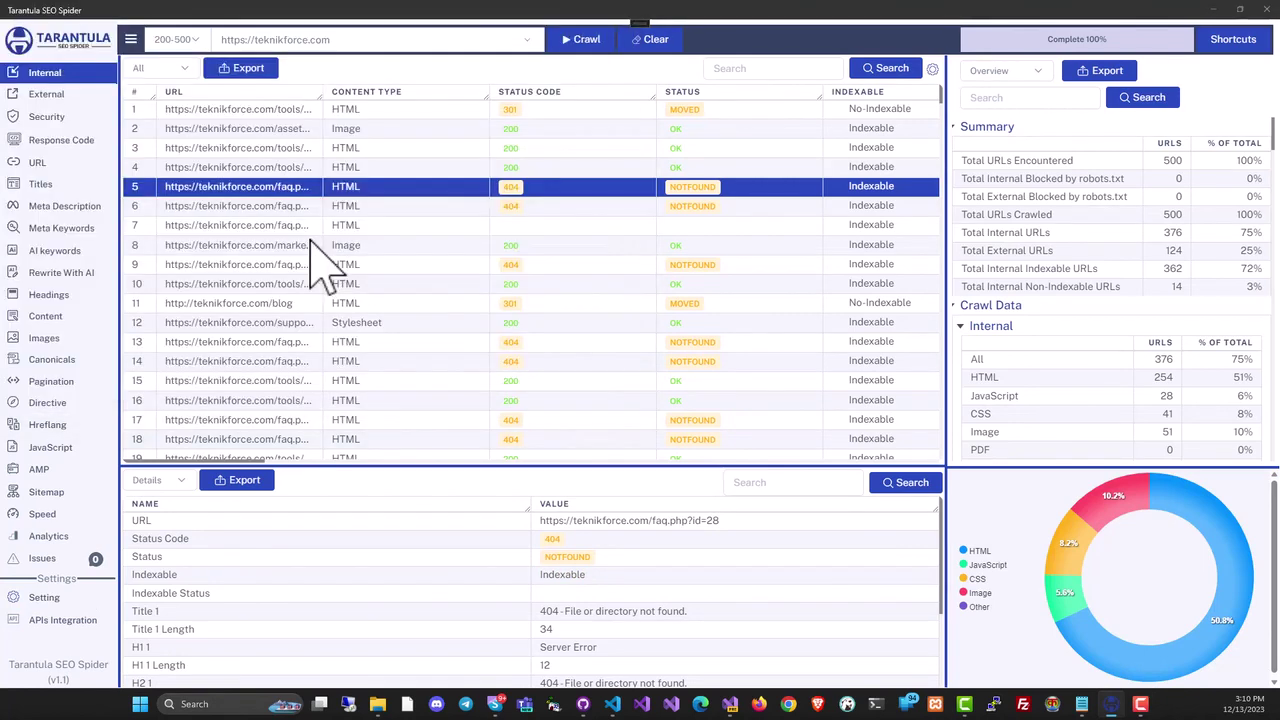
pyautogui.click(311, 245)
pyautogui.click(294, 284)
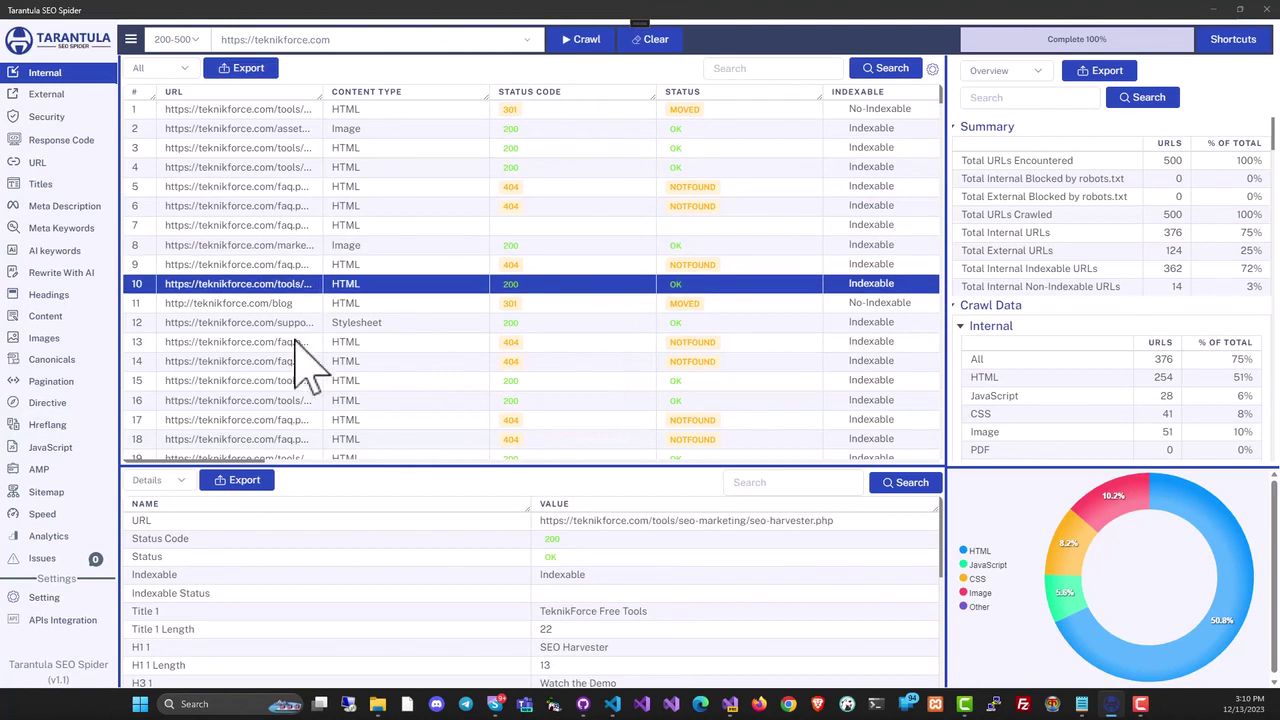
pyautogui.click(301, 328)
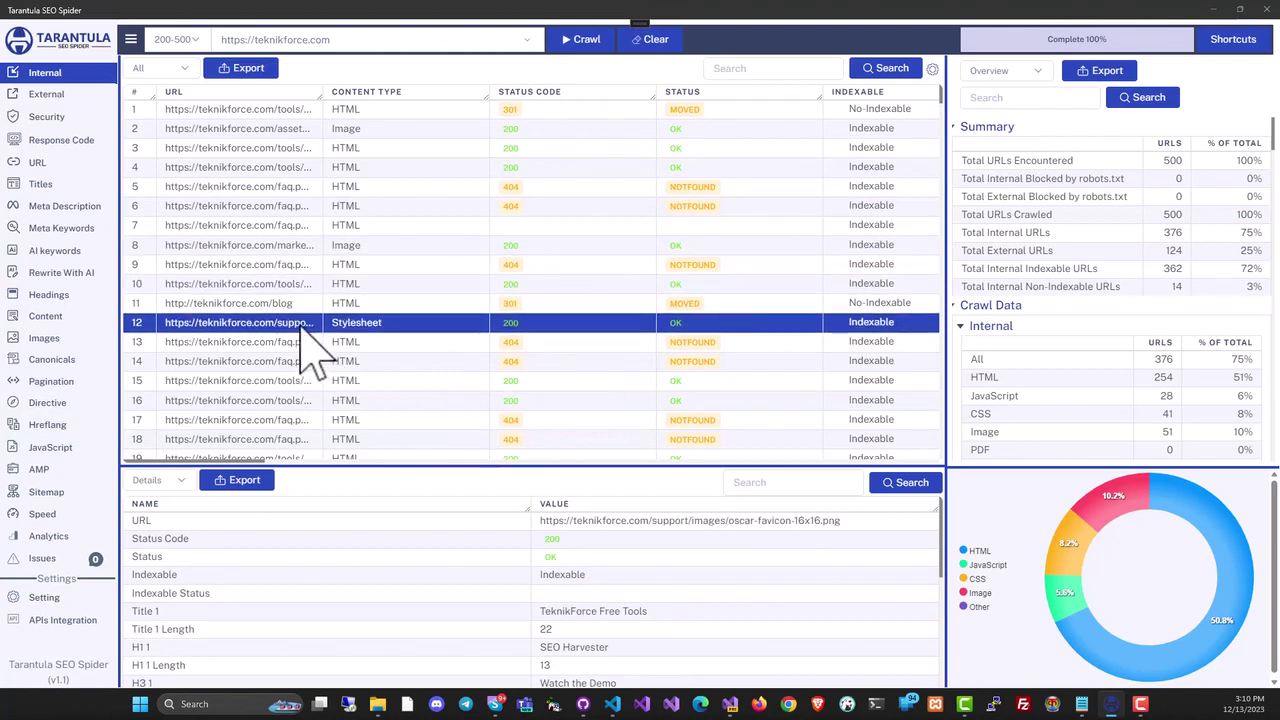
pyautogui.click(302, 246)
pyautogui.click(288, 187)
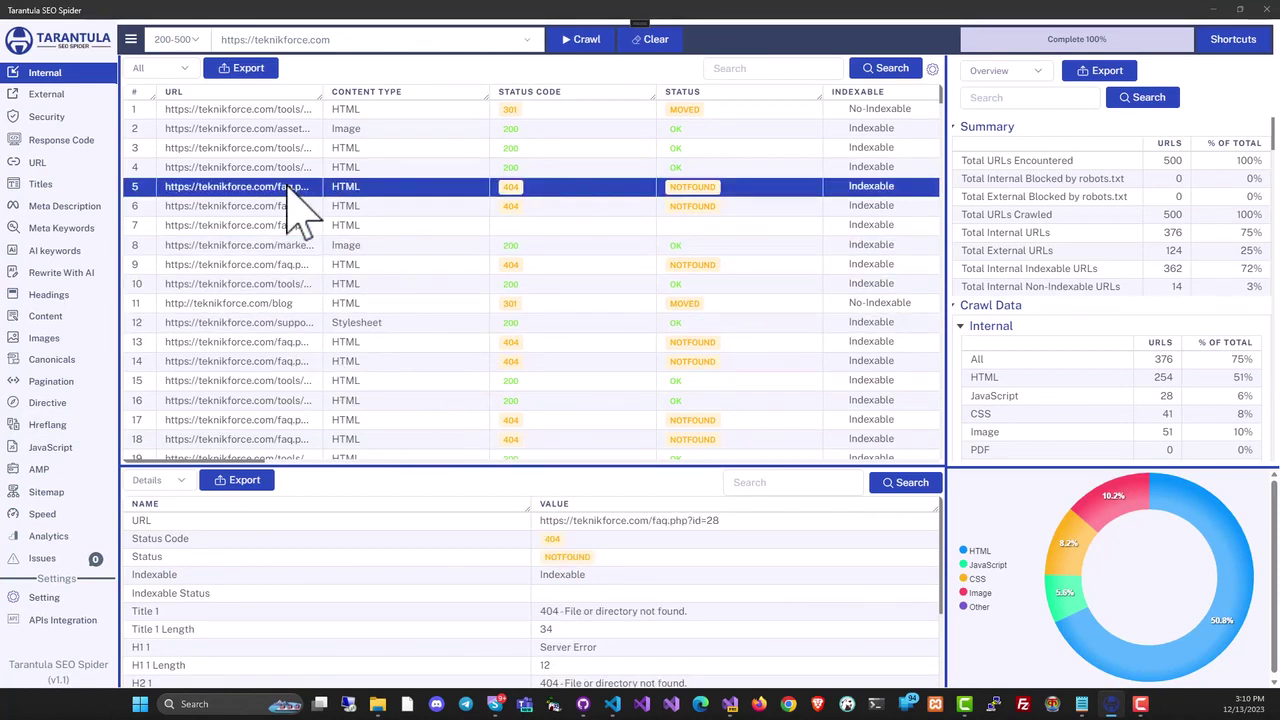